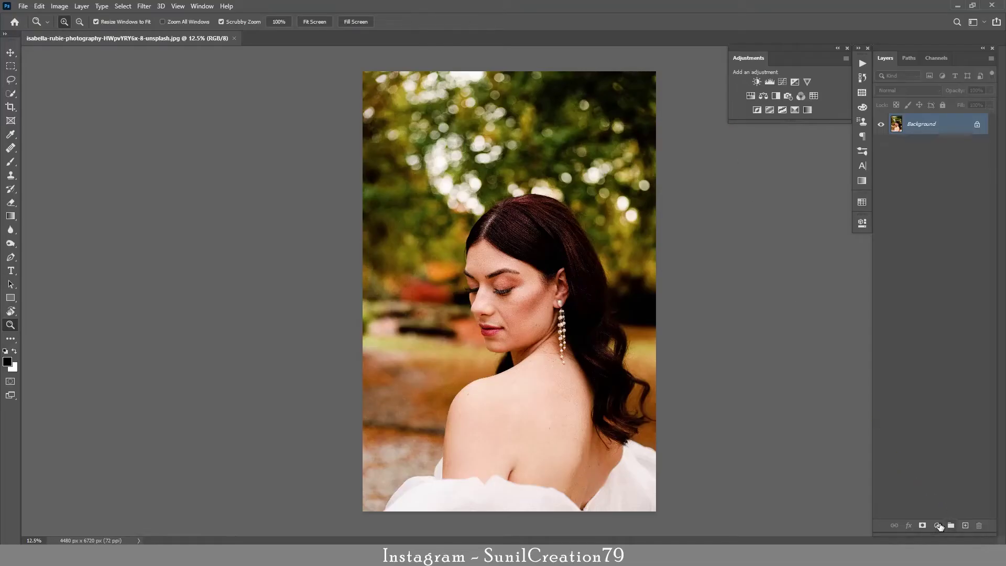
- Add a Hue/Saturation layer and sample the cheek and foliage to drop Reds to -30 and Yellows to -40
{"action": "left_click", "coordinate": [938, 526]}
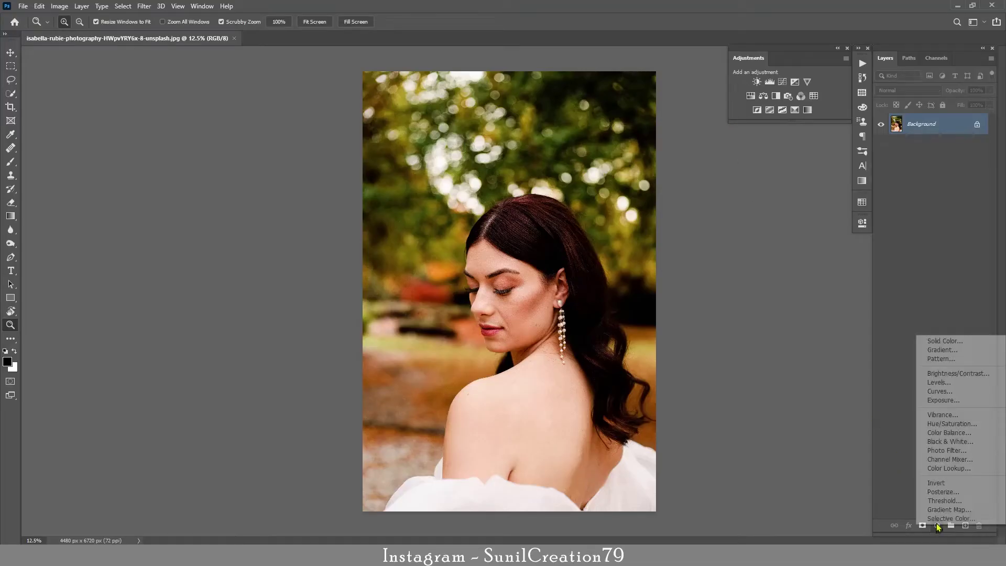
{"action": "left_click", "coordinate": [942, 424]}
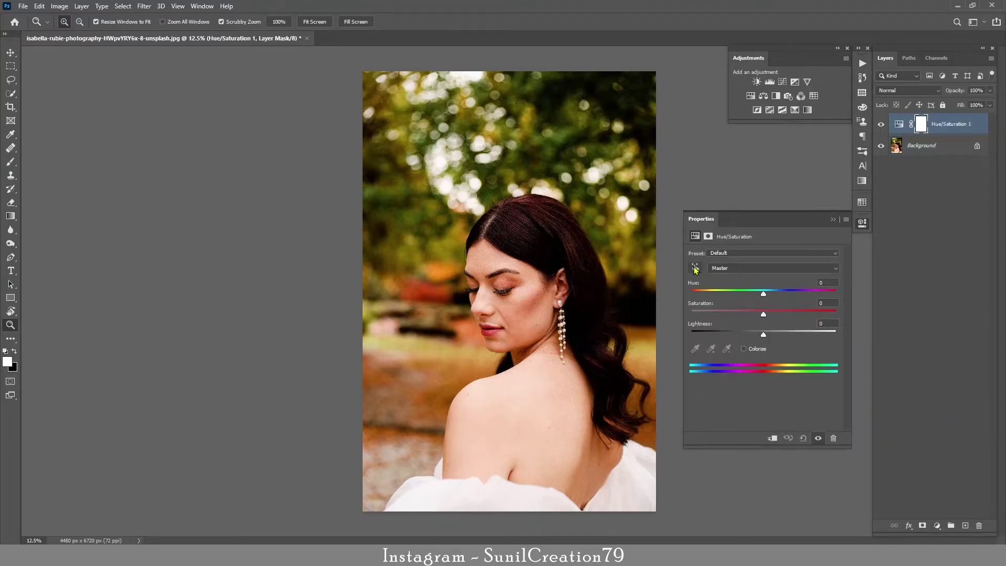
{"action": "left_click", "coordinate": [695, 268]}
{"action": "left_click_drag", "start_coordinate": [533, 303], "coordinate": [512, 312]}
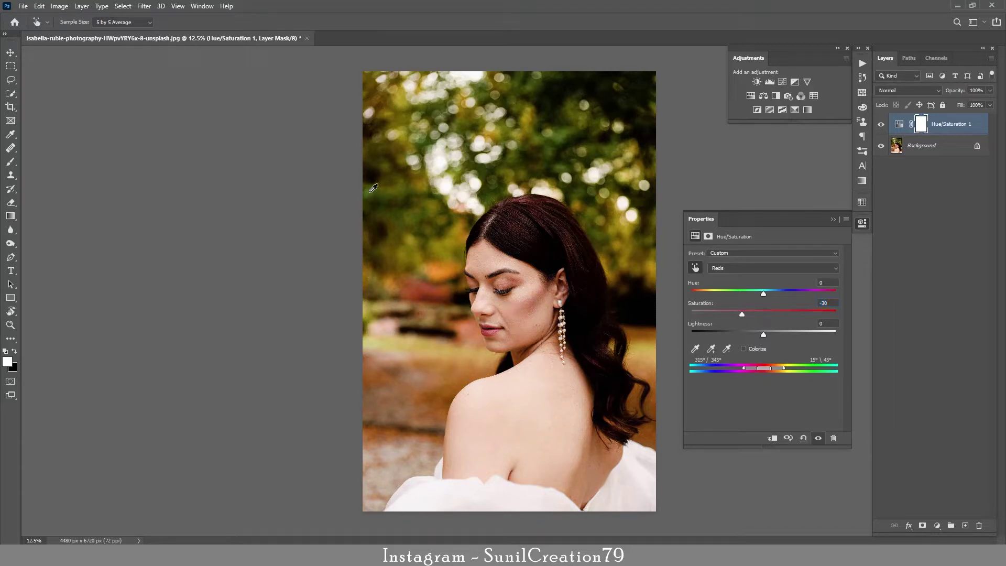
{"action": "left_click_drag", "start_coordinate": [373, 190], "coordinate": [343, 201]}
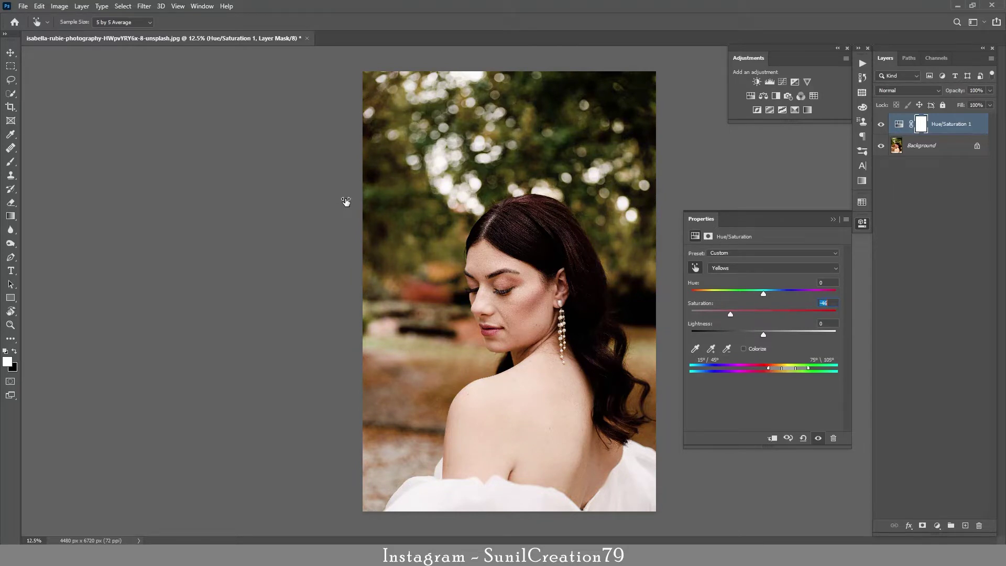
{"action": "left_click", "coordinate": [833, 219]}
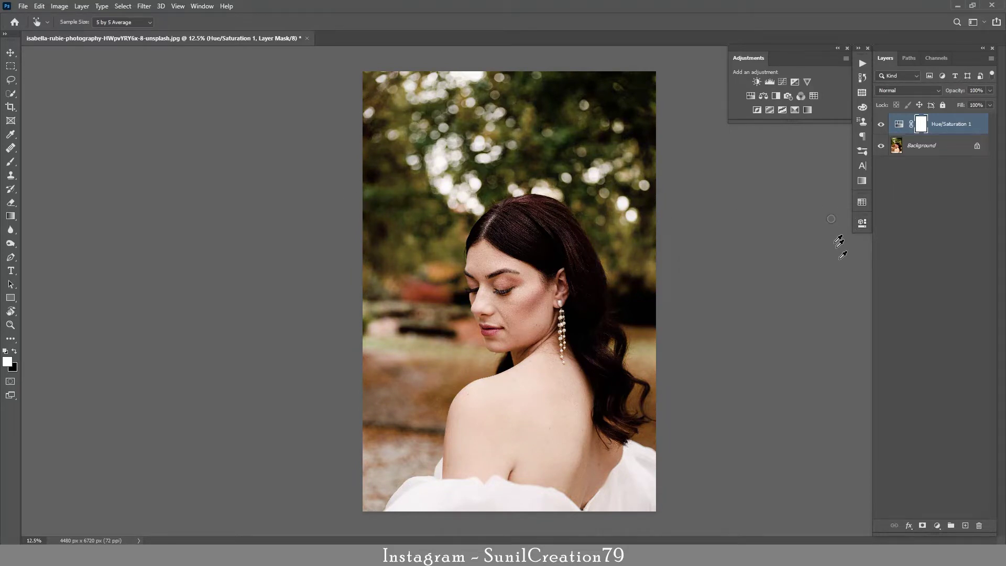
{"action": "left_click", "coordinate": [943, 525]}
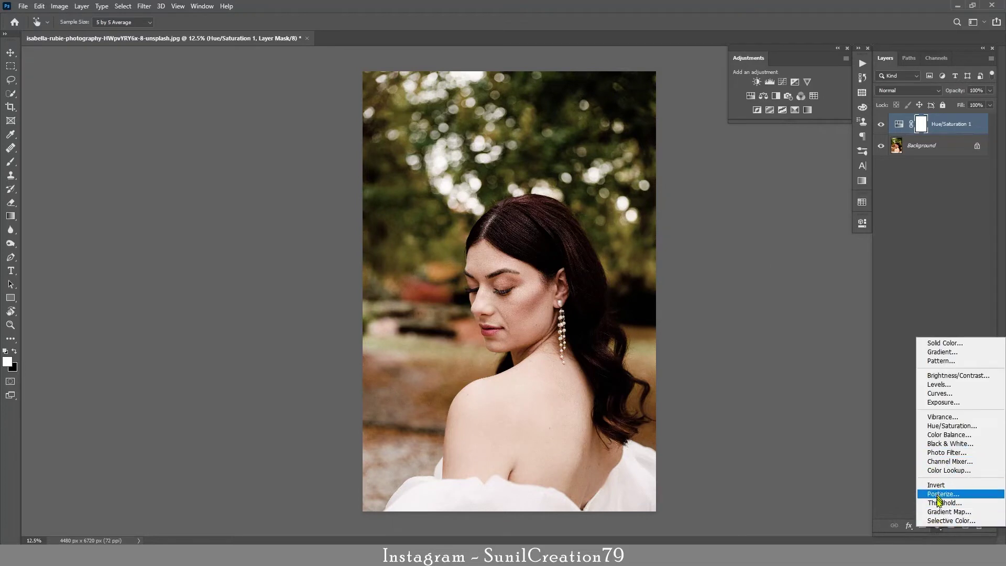
- Add a Selective Color layer and set Greens to Cyan +54, Magenta -71, Yellow +44
{"action": "left_click", "coordinate": [938, 521]}
{"action": "left_click_drag", "start_coordinate": [731, 225], "coordinate": [151, 140]}
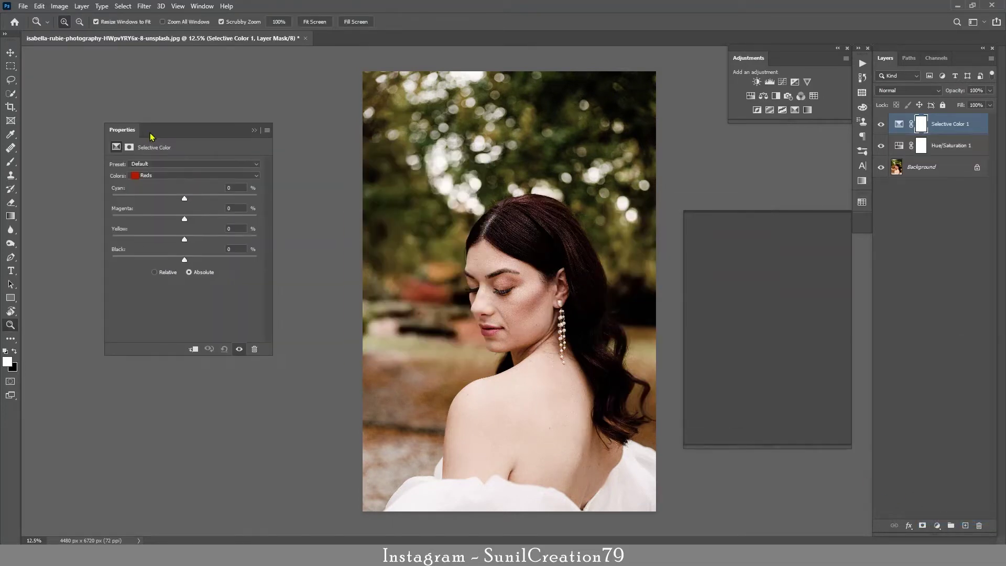
{"action": "left_click", "coordinate": [150, 184]}
{"action": "left_click", "coordinate": [160, 218]}
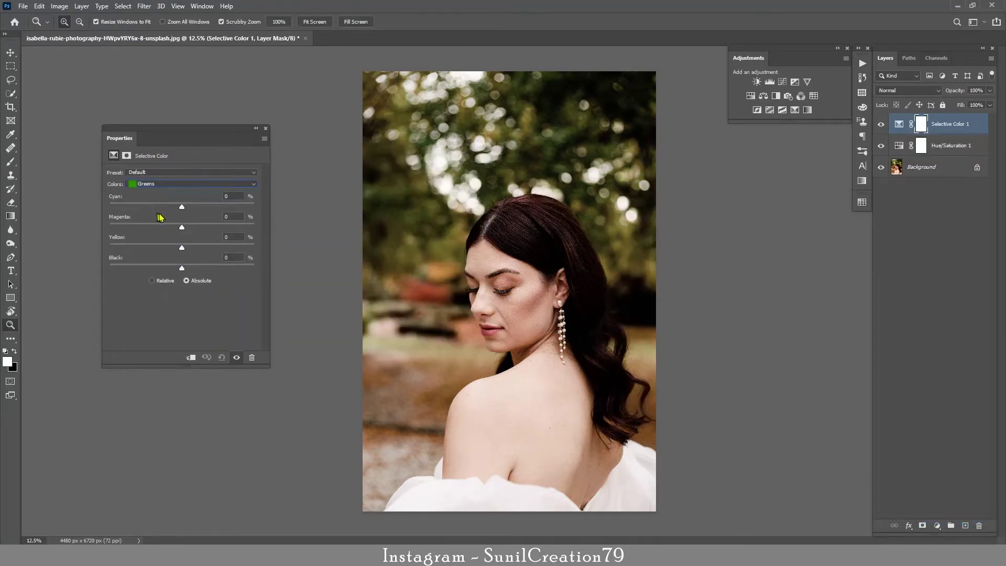
{"action": "mouse_move", "coordinate": [182, 208]}
{"action": "left_mouse_down"}
{"action": "mouse_move", "coordinate": [217, 207]}
{"action": "mouse_move", "coordinate": [181, 207]}
{"action": "left_mouse_up"}
{"action": "mouse_move", "coordinate": [182, 247]}
{"action": "left_mouse_down"}
{"action": "mouse_move", "coordinate": [229, 247]}
{"action": "mouse_move", "coordinate": [130, 227]}
{"action": "left_mouse_up"}
{"action": "left_click_drag", "start_coordinate": [182, 207], "coordinate": [220, 208]}
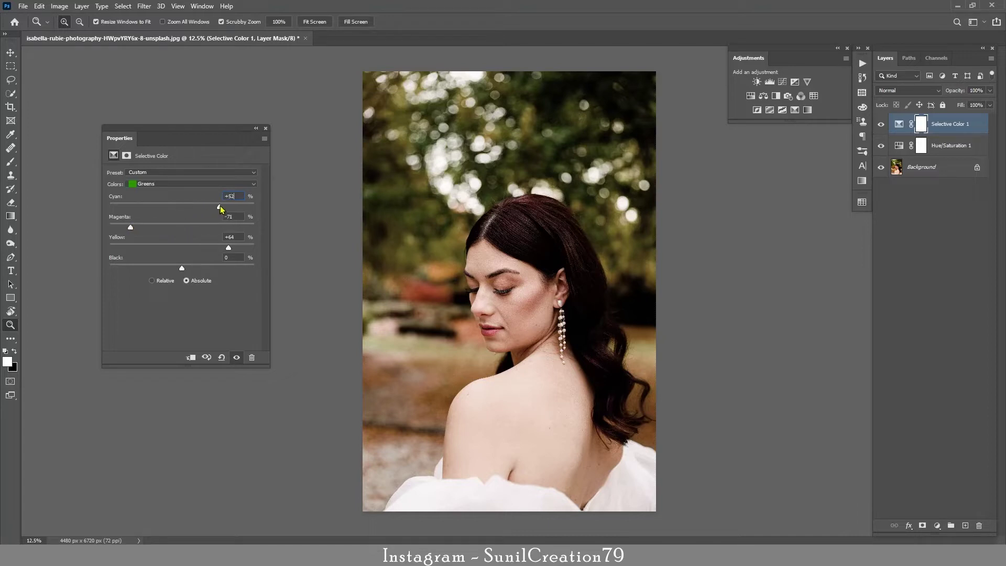
- Adjust the Yellows range to Cyan +24, Magenta -47, Yellow -38
{"action": "left_click", "coordinate": [152, 184]}
{"action": "mouse_move", "coordinate": [182, 249]}
{"action": "left_mouse_down"}
{"action": "mouse_move", "coordinate": [207, 249]}
{"action": "mouse_move", "coordinate": [148, 227]}
{"action": "left_mouse_up"}
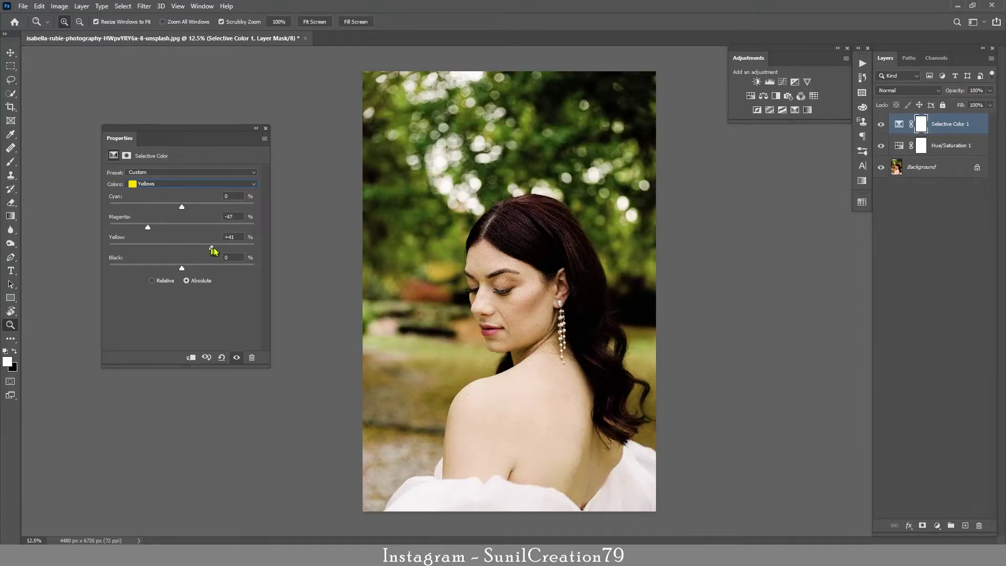
{"action": "left_click_drag", "start_coordinate": [212, 247], "coordinate": [161, 247]}
{"action": "left_click_drag", "start_coordinate": [182, 207], "coordinate": [196, 207]}
{"action": "left_click_drag", "start_coordinate": [206, 207], "coordinate": [200, 207]}
{"action": "left_click", "coordinate": [257, 128]}
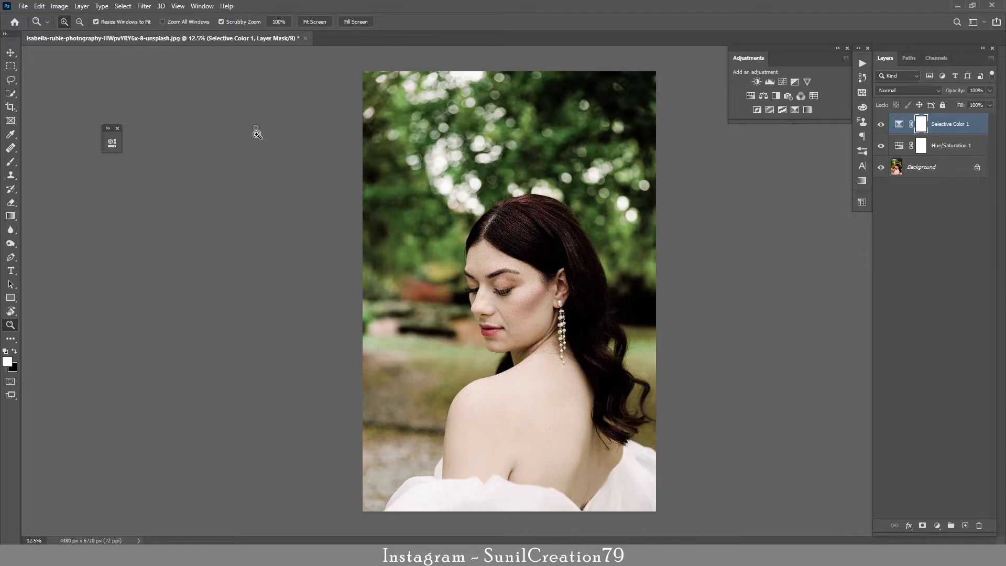
- Mask the woman out of the Selective Color layer with a black 600 px Soft Round brush
{"action": "left_click", "coordinate": [10, 162]}
{"action": "key", "text": "x"}
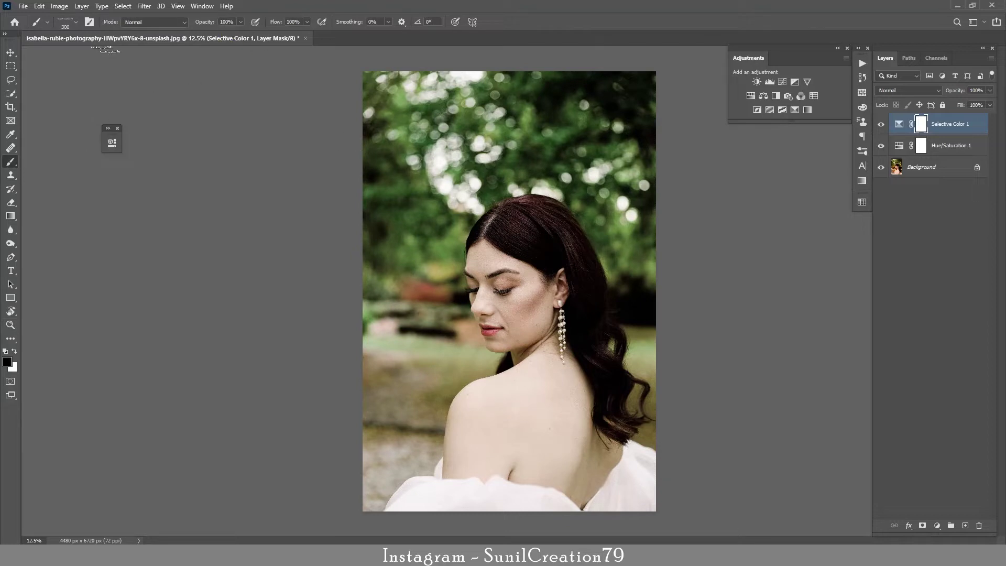
{"action": "left_click", "coordinate": [862, 152]}
{"action": "left_click", "coordinate": [780, 152]}
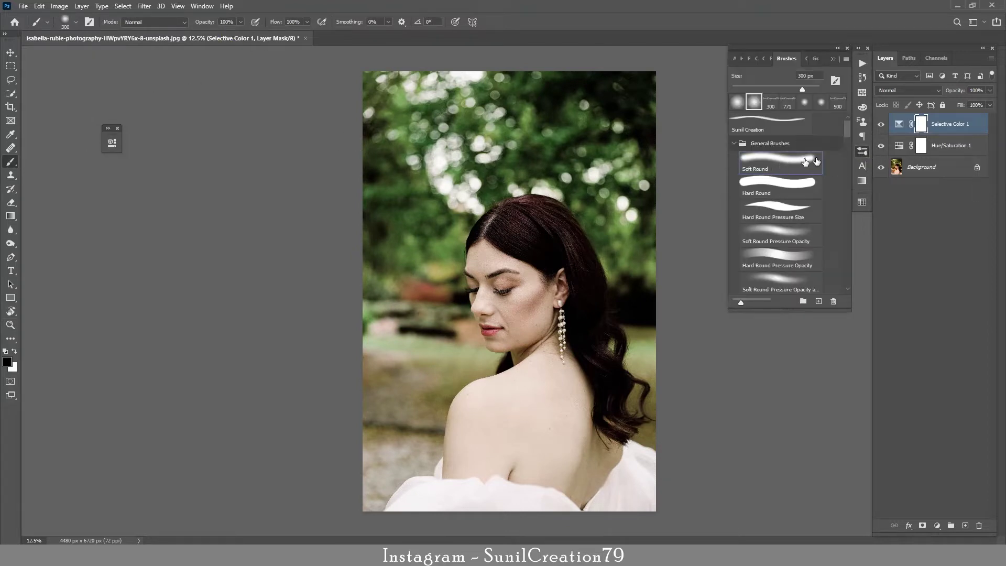
{"action": "left_click", "coordinate": [861, 155]}
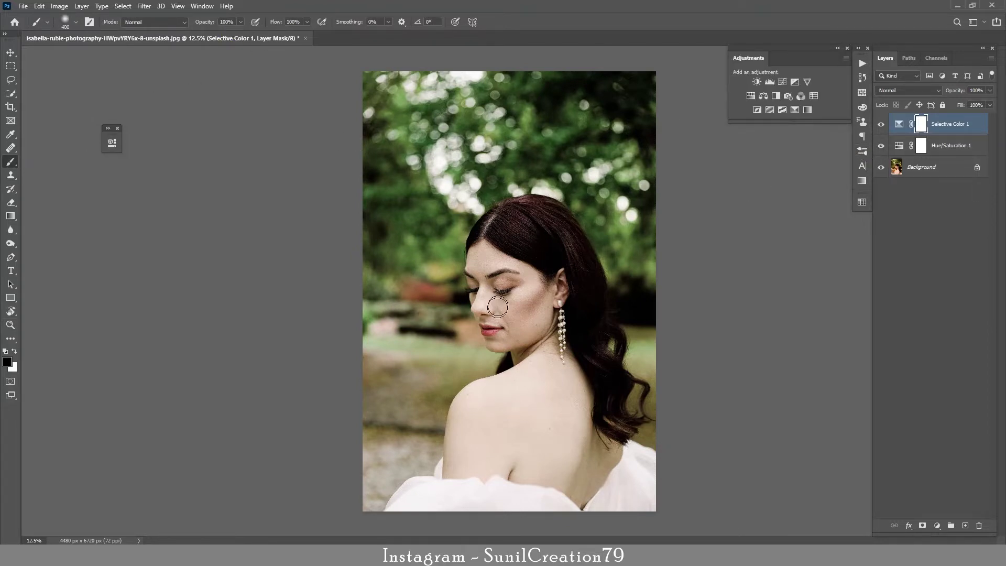
{"action": "key", "text": "bracketright"}
{"action": "key", "text": "bracketright"}
{"action": "key", "text": "bracketright"}
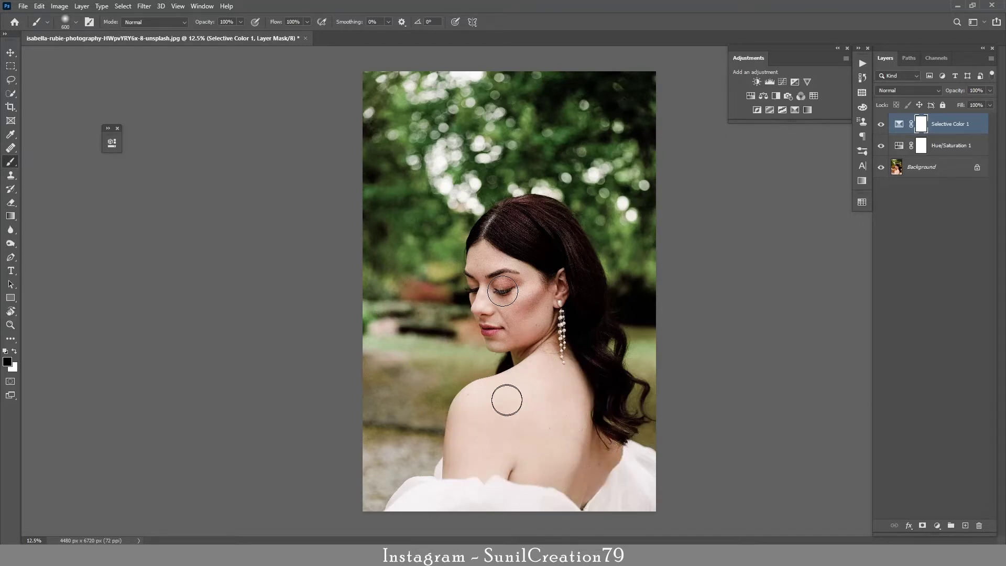
{"action": "key", "text": "ctrl+i"}
{"action": "key", "text": "x"}
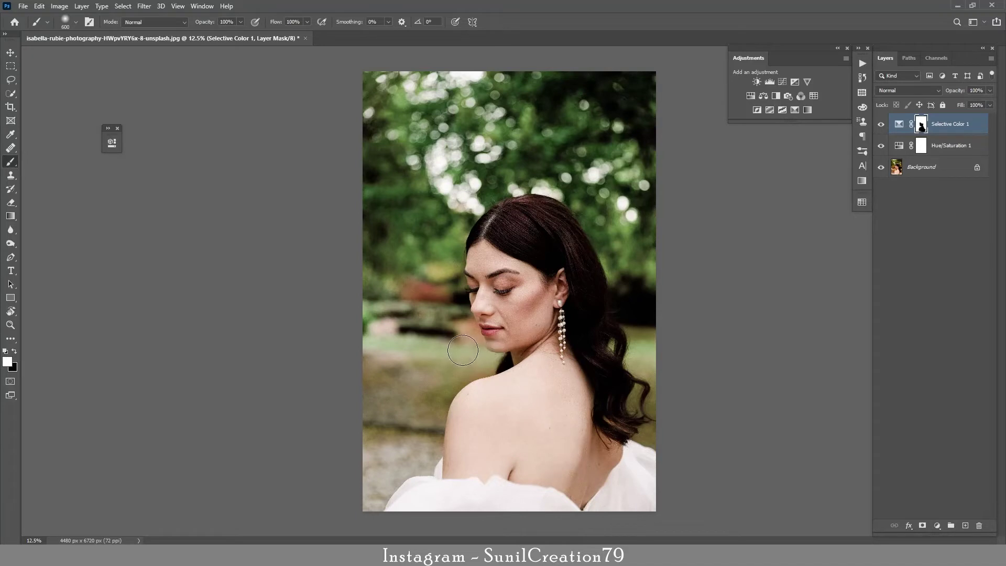
{"action": "key", "text": "bracketleft"}
{"action": "key", "text": "bracketleft"}
{"action": "key", "text": "bracketleft"}
{"action": "left_click", "coordinate": [881, 124]}
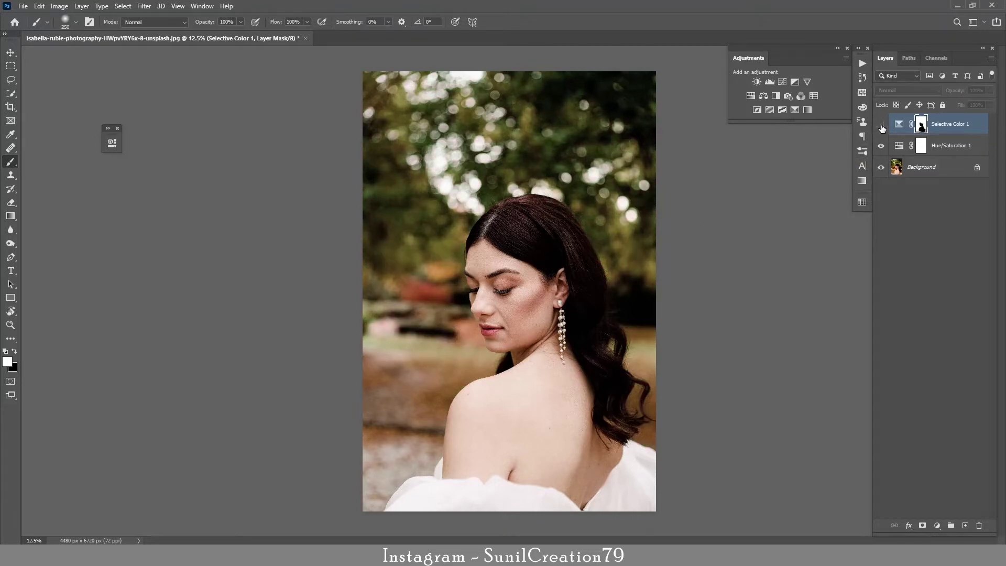
{"action": "left_click", "coordinate": [881, 126]}
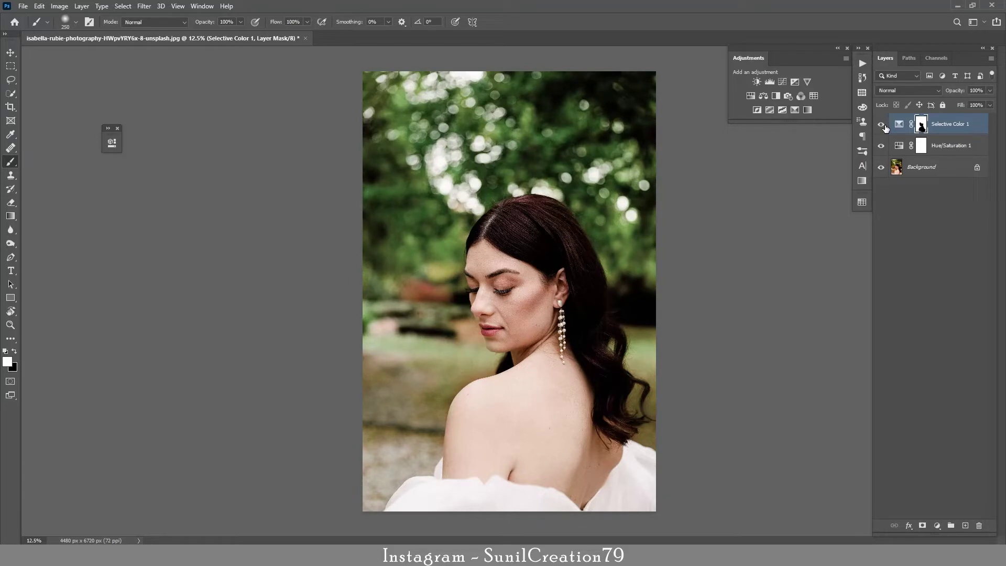
{"action": "left_click", "coordinate": [882, 124]}
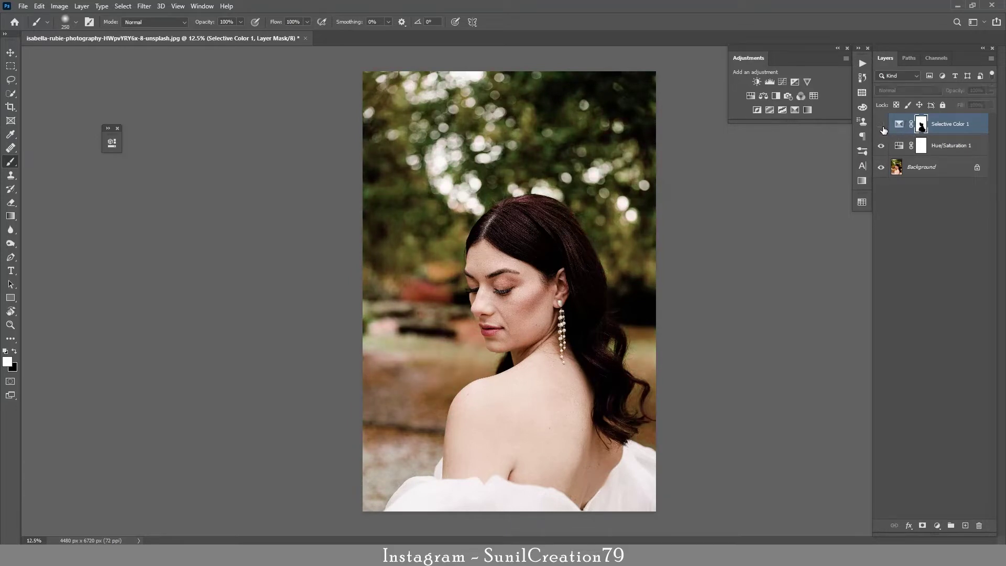
{"action": "left_click", "coordinate": [881, 147]}
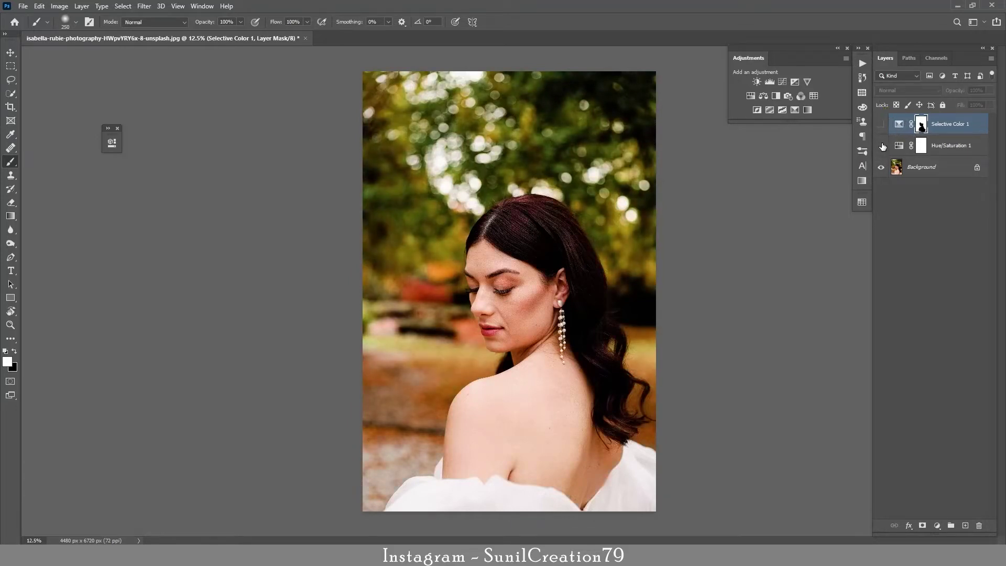
{"action": "left_click", "coordinate": [882, 146]}
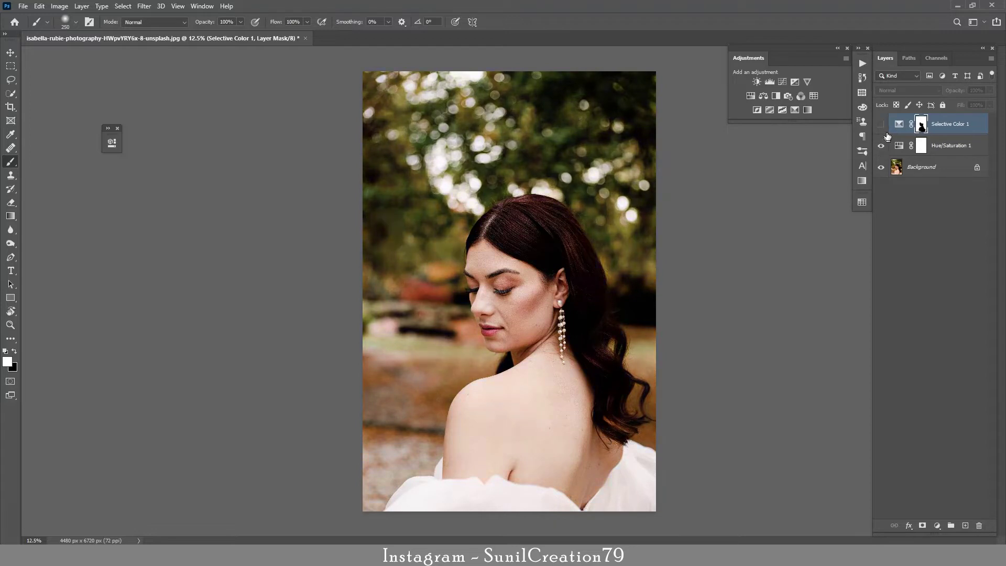
{"action": "left_click", "coordinate": [882, 147]}
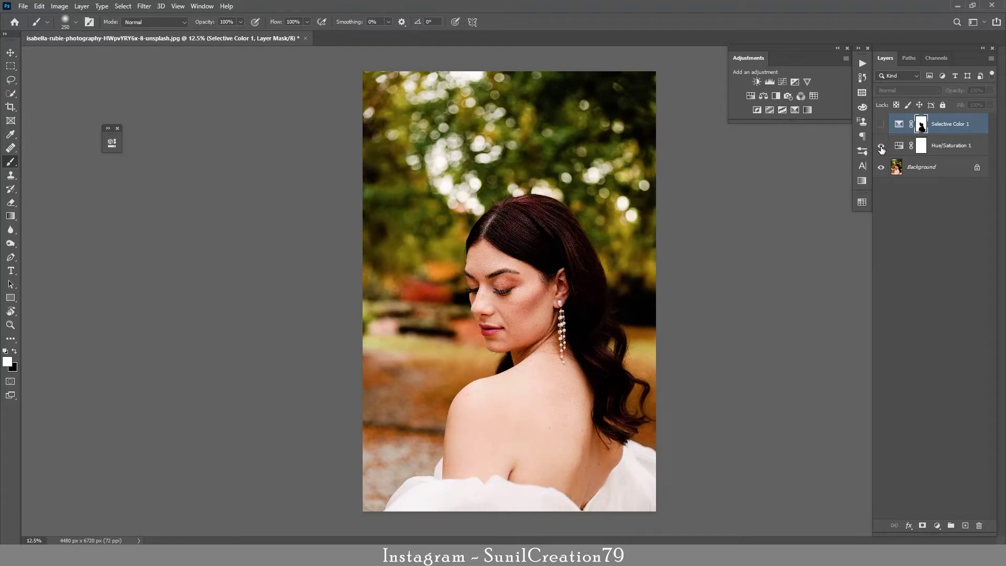
{"action": "left_click", "coordinate": [881, 124]}
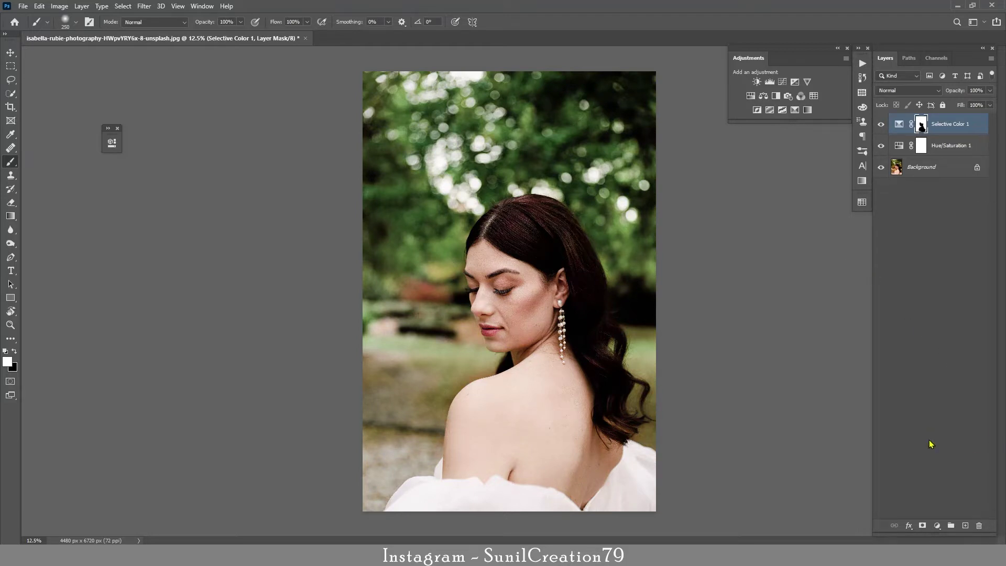
- Merge visible layers into a new smart-filter layer and open the Camera Raw filter
{"action": "key", "text": "ctrl+alt+shift+e"}
{"action": "key", "text": "x"}
{"action": "left_click", "coordinate": [145, 6]}
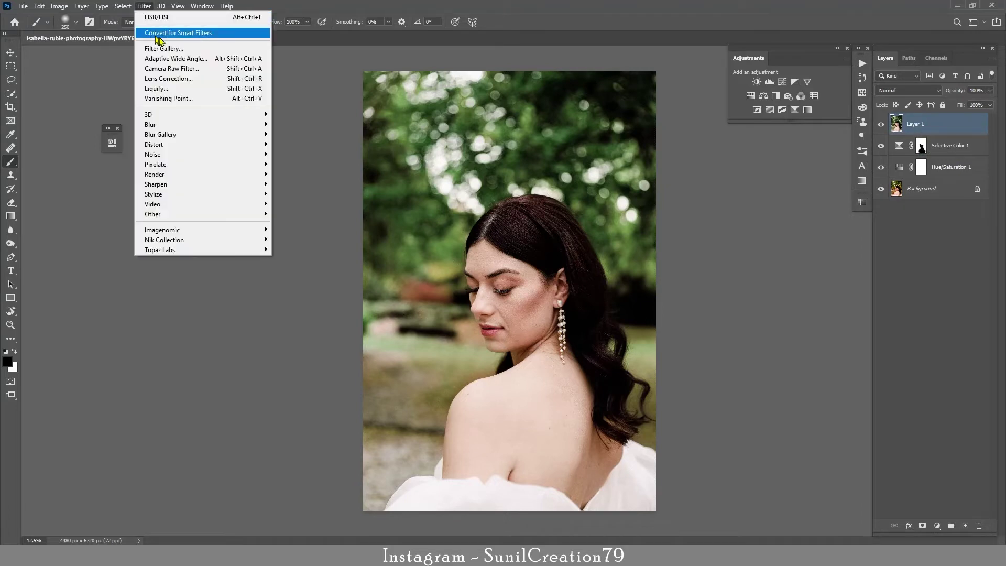
{"action": "left_click", "coordinate": [189, 33]}
{"action": "left_click", "coordinate": [144, 6]}
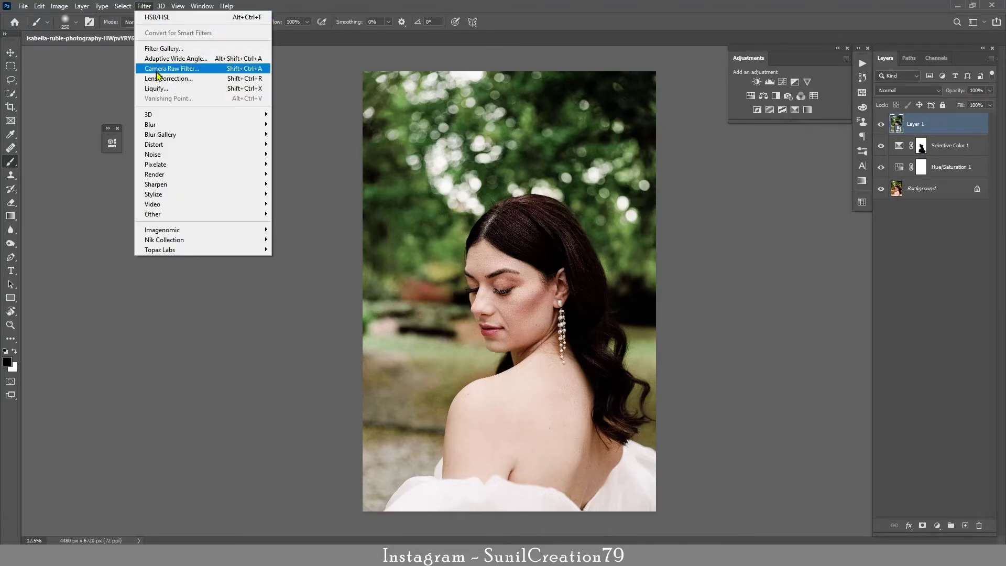
{"action": "left_click", "coordinate": [173, 68]}
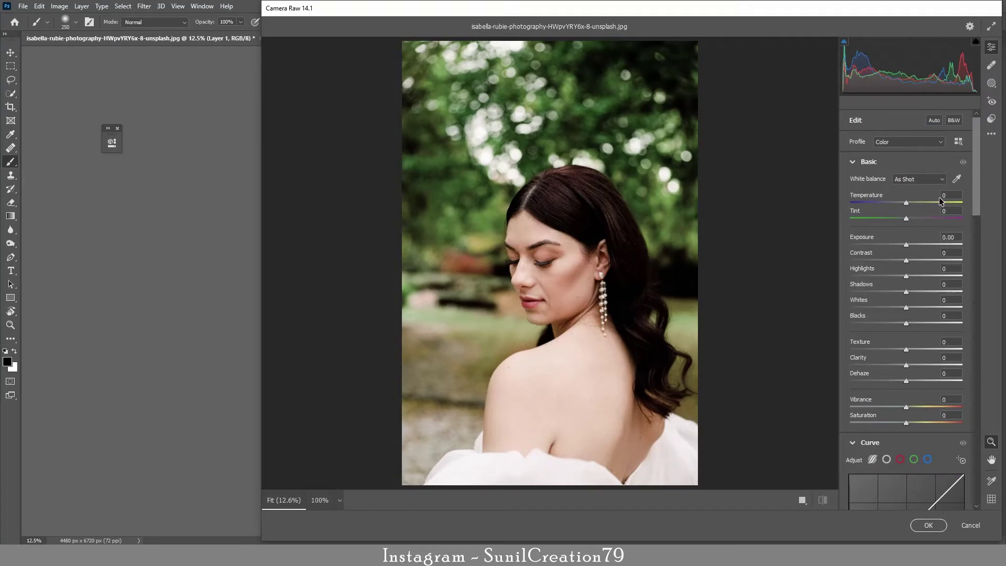
- Set Temperature to +10 and Exposure to -0.40
{"action": "type", "text": "9"}
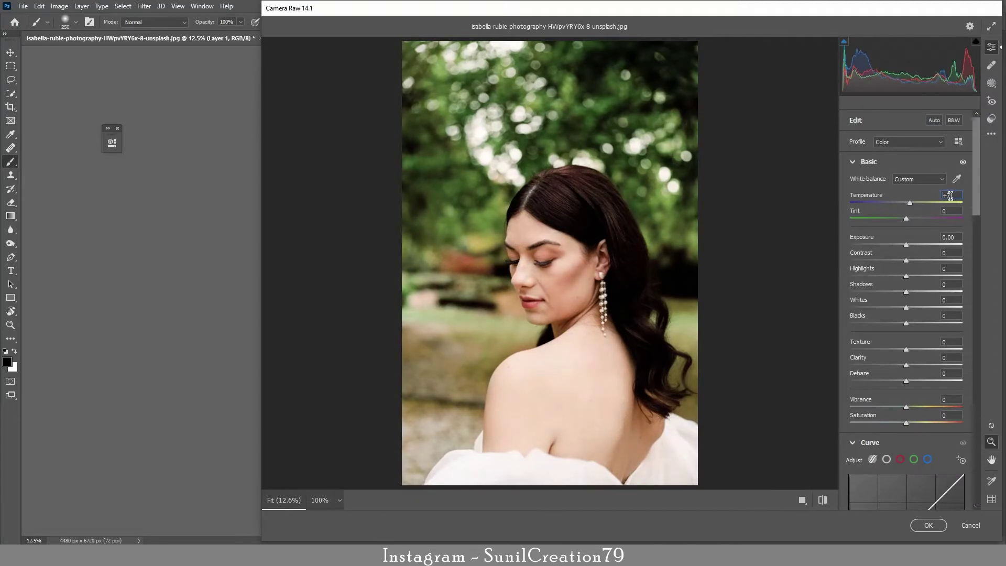
{"action": "key", "text": "Return"}
{"action": "key", "text": "Up"}
{"action": "left_click_drag", "start_coordinate": [907, 245], "coordinate": [899, 246]}
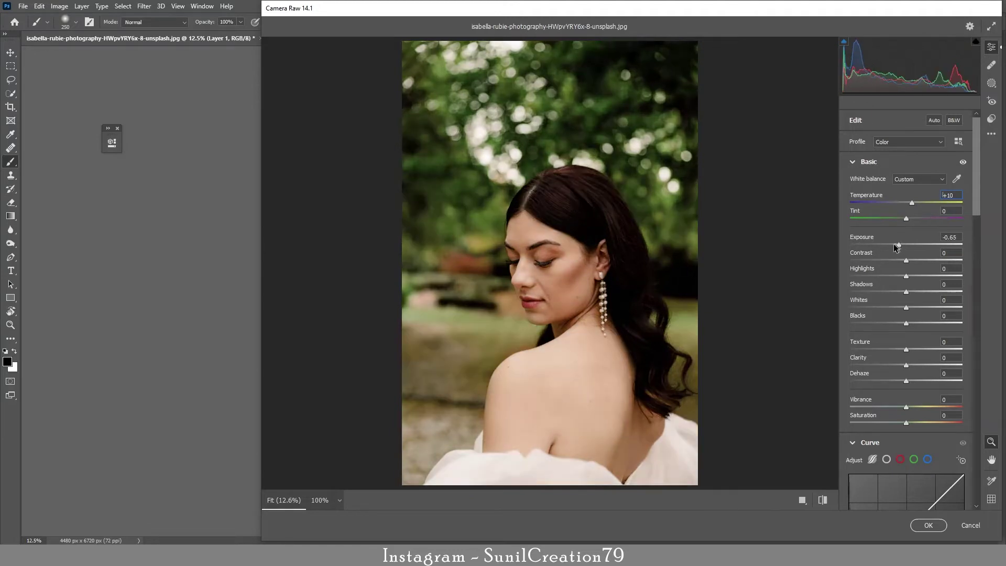
{"action": "key", "text": "Tab"}
{"action": "key", "text": "Tab"}
{"action": "key", "text": "Up"}
{"action": "key", "text": "Up"}
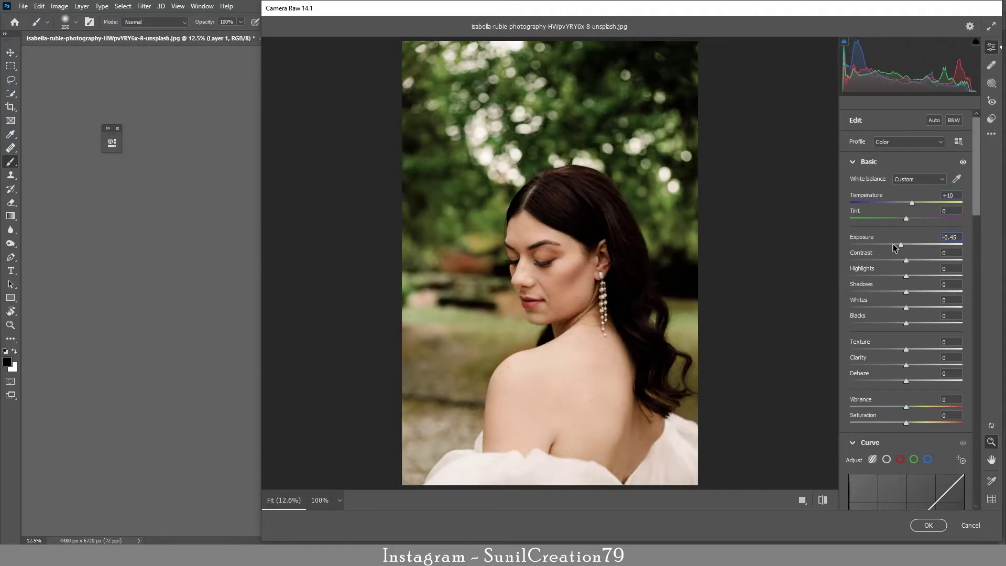
{"action": "key", "text": "Up"}
{"action": "key", "text": "Up"}
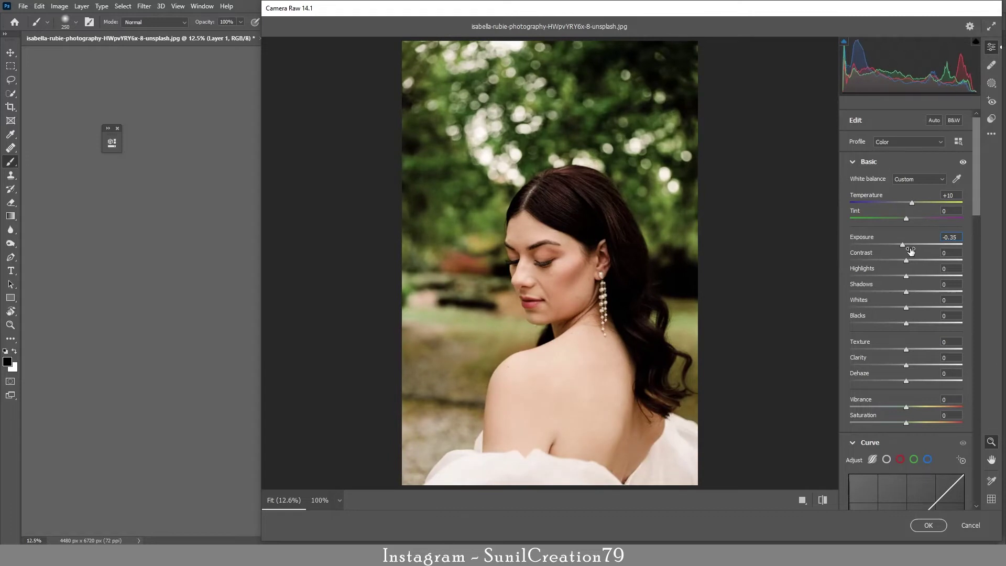
{"action": "key", "text": "Down"}
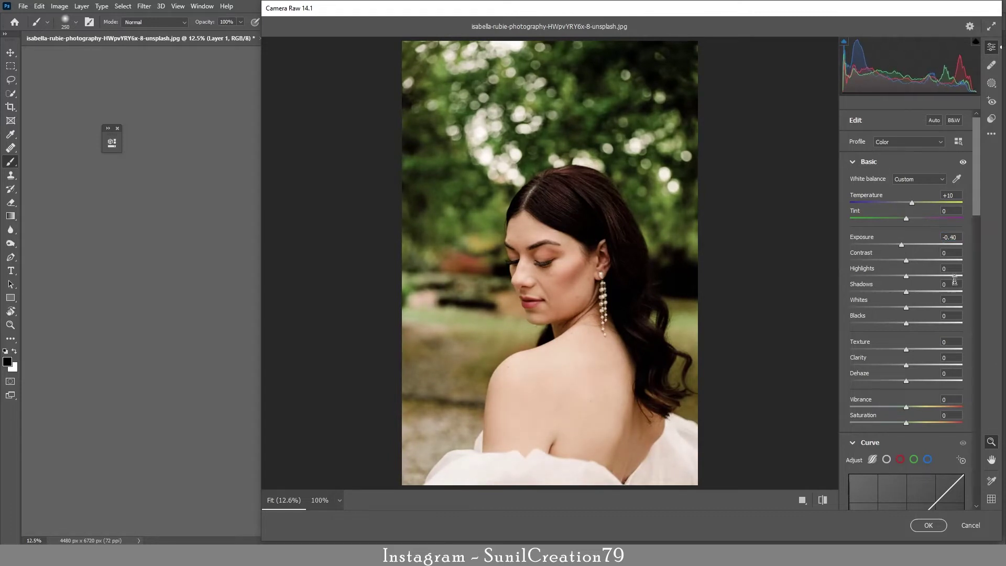
- Set Contrast -10, Highlights -36 and Shadows +20
{"action": "left_click", "coordinate": [895, 261]}
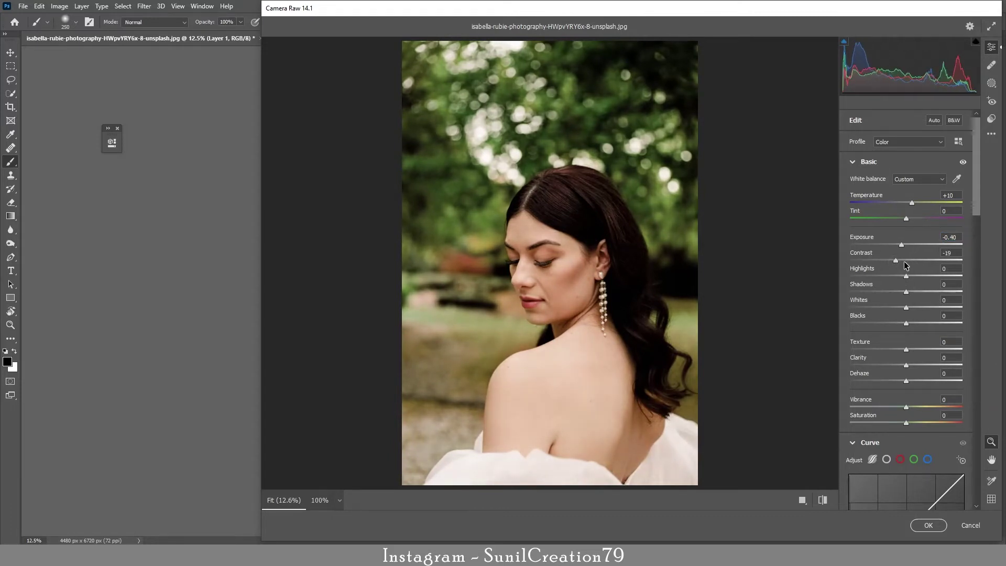
{"action": "left_click", "coordinate": [910, 261]}
{"action": "left_click", "coordinate": [900, 261]}
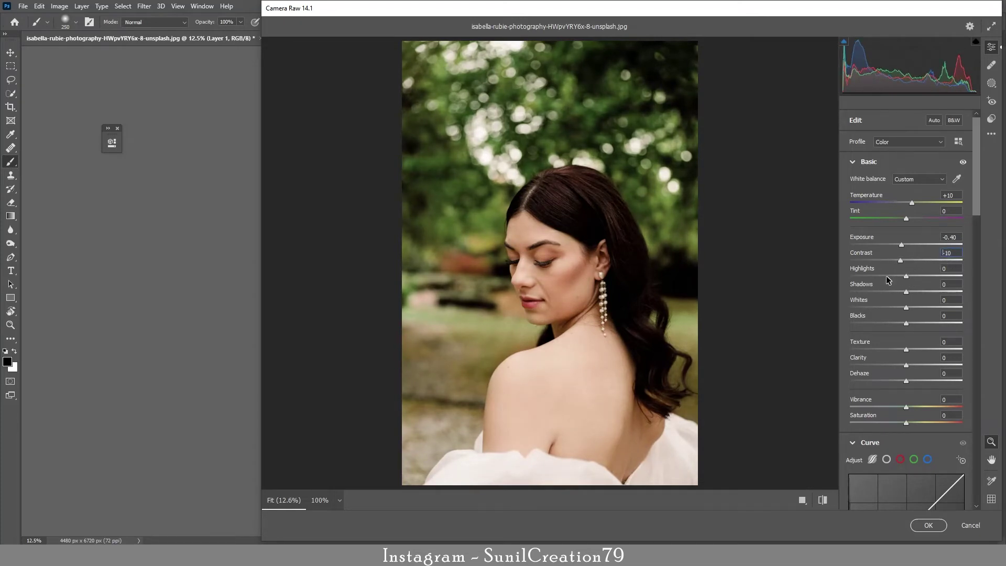
{"action": "left_click_drag", "start_coordinate": [888, 277], "coordinate": [916, 292]}
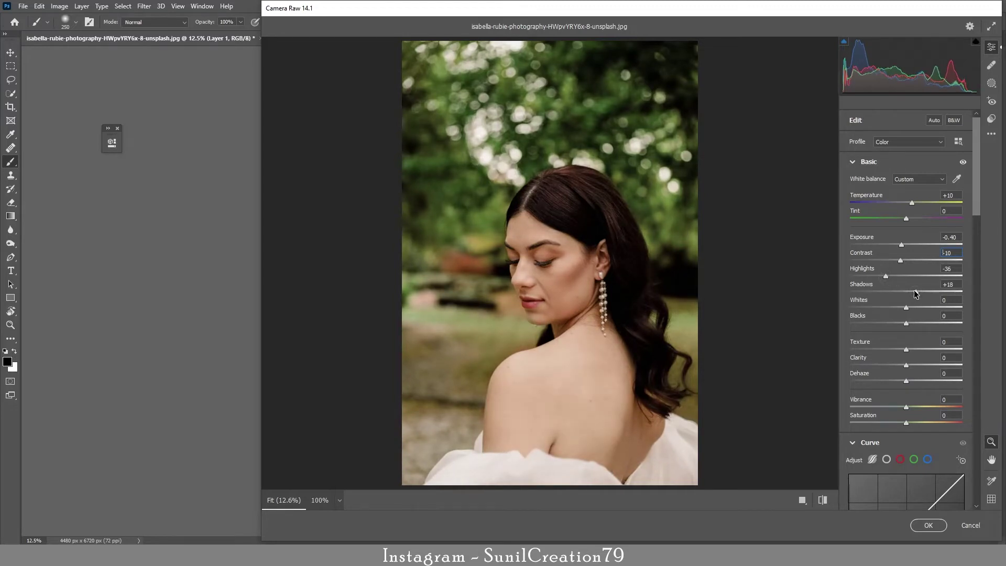
{"action": "double_click", "coordinate": [951, 284]}
{"action": "type", "text": "20"}
- Set Blacks +15, Clarity -3 and Saturation -10
{"action": "left_click_drag", "start_coordinate": [896, 326], "coordinate": [918, 327]}
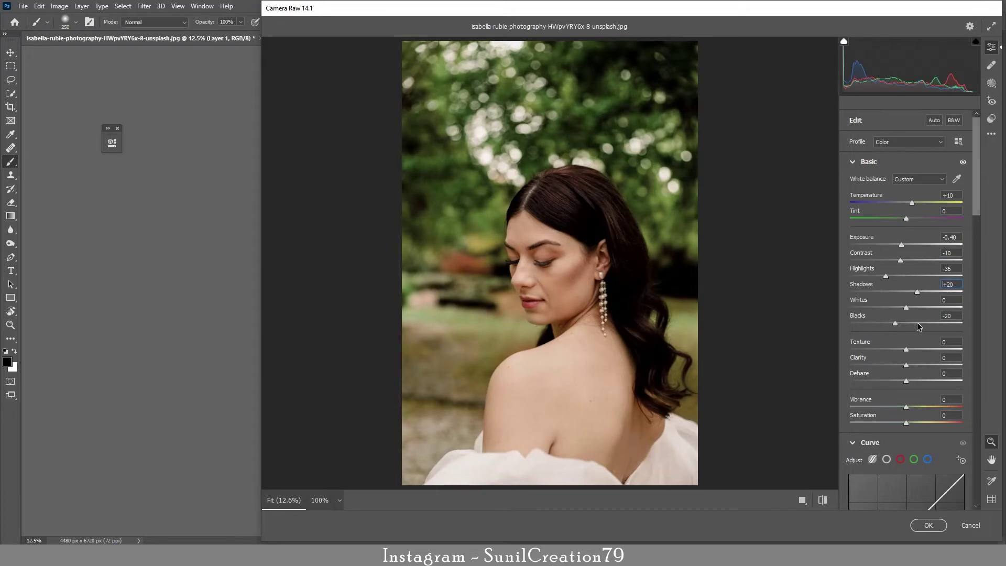
{"action": "double_click", "coordinate": [949, 316]}
{"action": "type", "text": "15"}
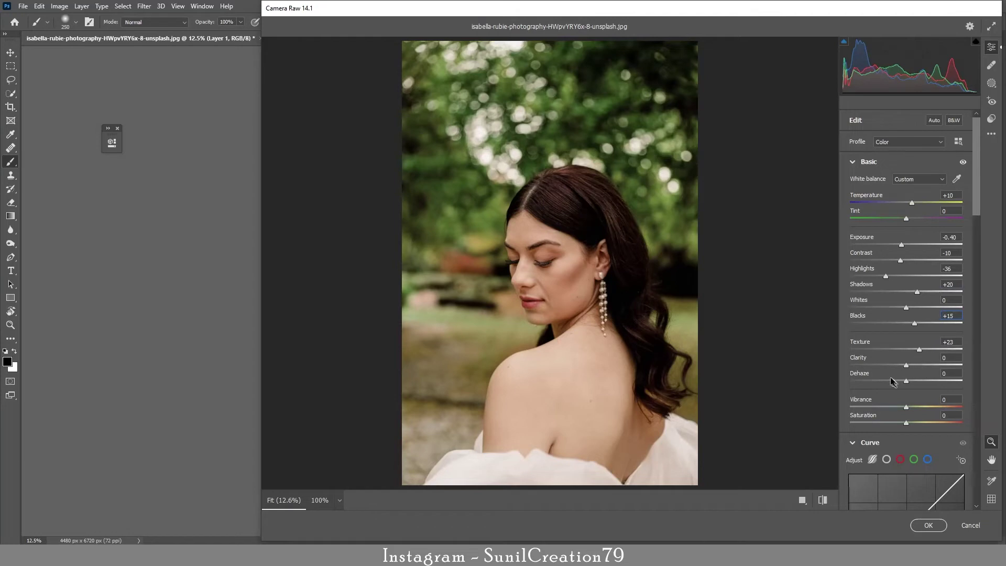
{"action": "key", "text": "Down"}
{"action": "key", "text": "Down"}
{"action": "key", "text": "Down"}
{"action": "key", "text": "Down"}
{"action": "key", "text": "Down"}
{"action": "key", "text": "Down"}
{"action": "left_click", "coordinate": [902, 422]}
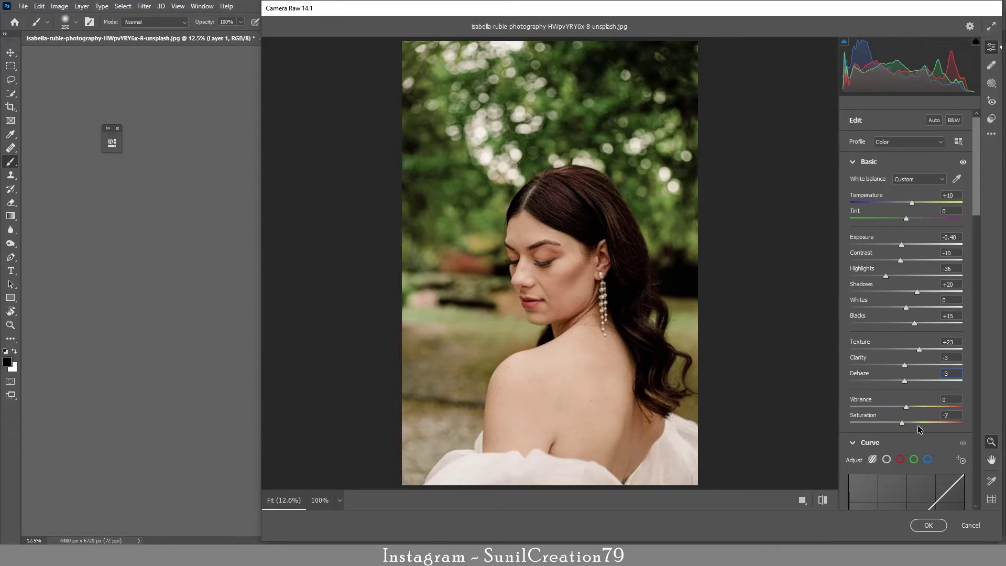
{"action": "left_click", "coordinate": [946, 416]}
{"action": "key", "text": "Down"}
{"action": "key", "text": "Down"}
{"action": "key", "text": "Down"}
- Raise the curve's Lights to +3 and brighten Oranges luminance to +5
{"action": "left_click_drag", "start_coordinate": [973, 204], "coordinate": [950, 278]}
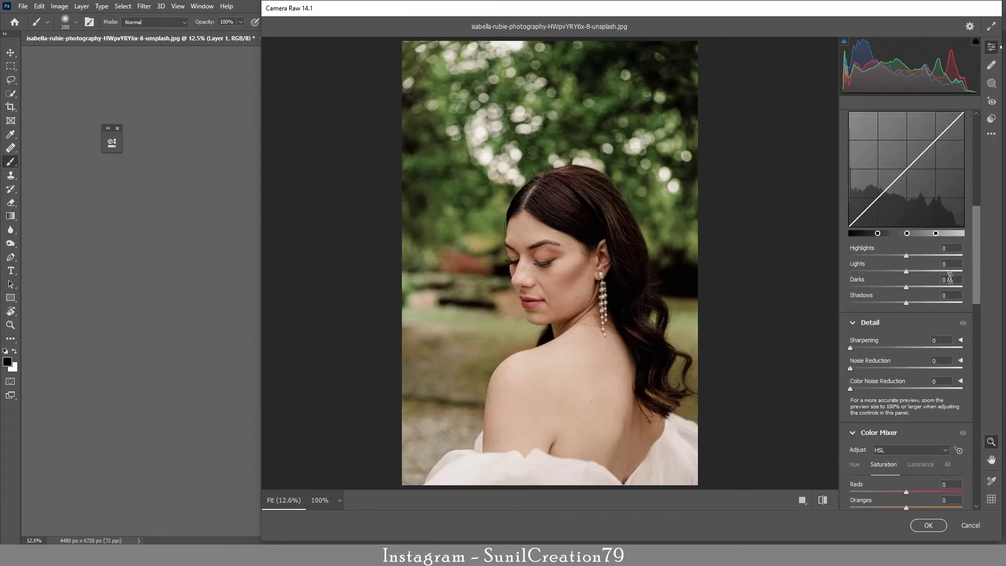
{"action": "key", "text": "Up"}
{"action": "key", "text": "Up"}
{"action": "key", "text": "Up"}
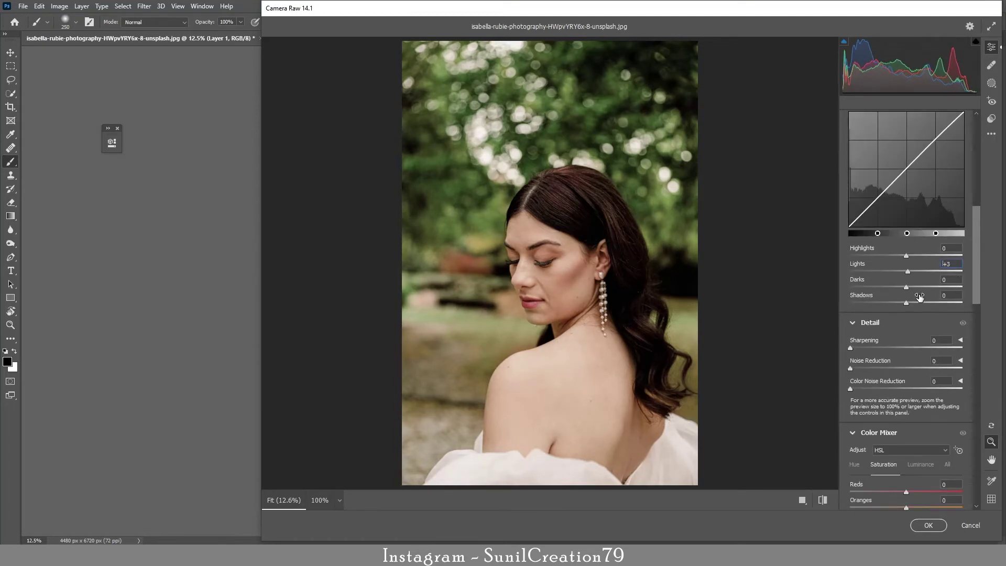
{"action": "left_click", "coordinate": [977, 309]}
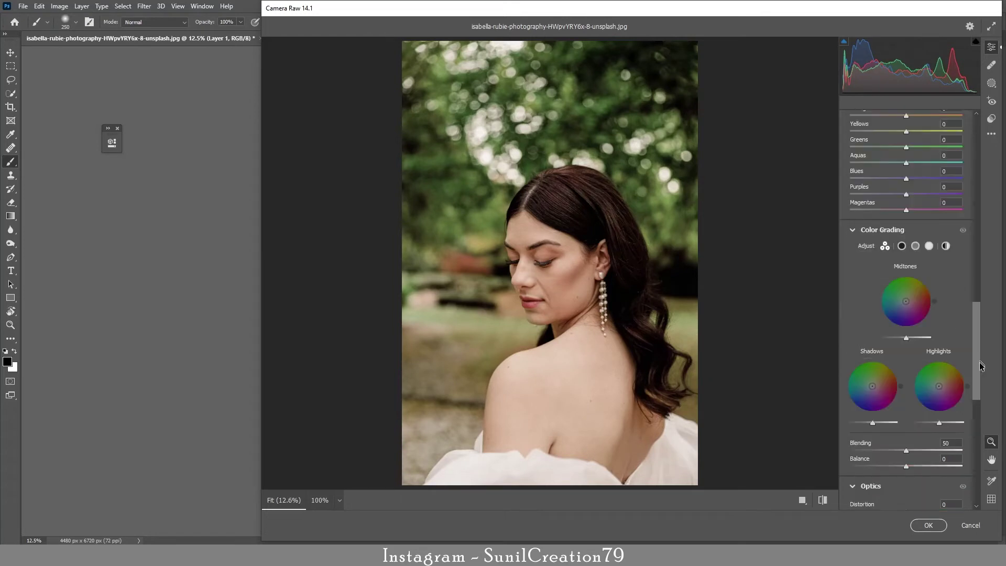
{"action": "scroll", "coordinate": [960, 297], "scroll_direction": "up", "scroll_amount": 5}
{"action": "left_click", "coordinate": [921, 272]}
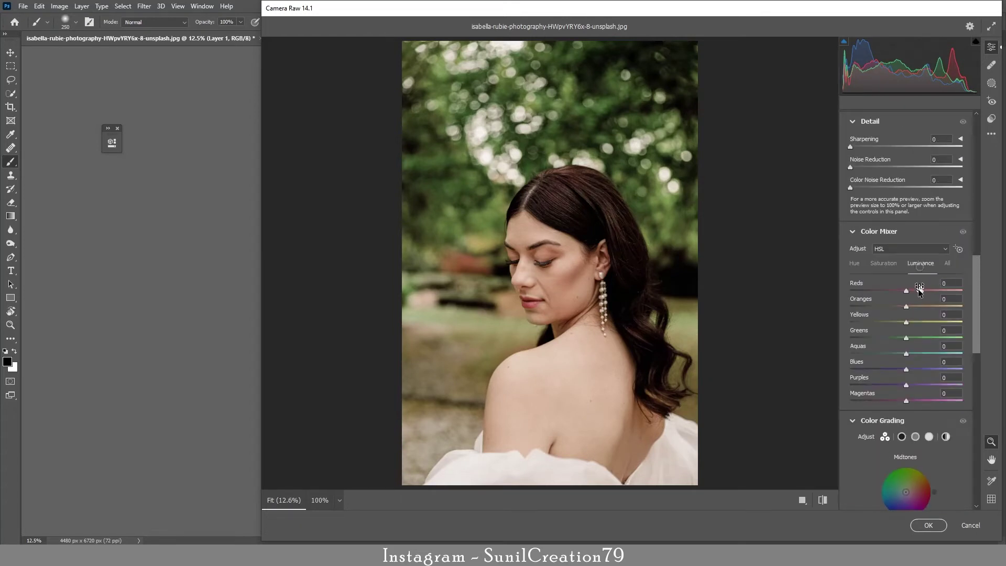
{"action": "left_click_drag", "start_coordinate": [910, 310], "coordinate": [912, 310]}
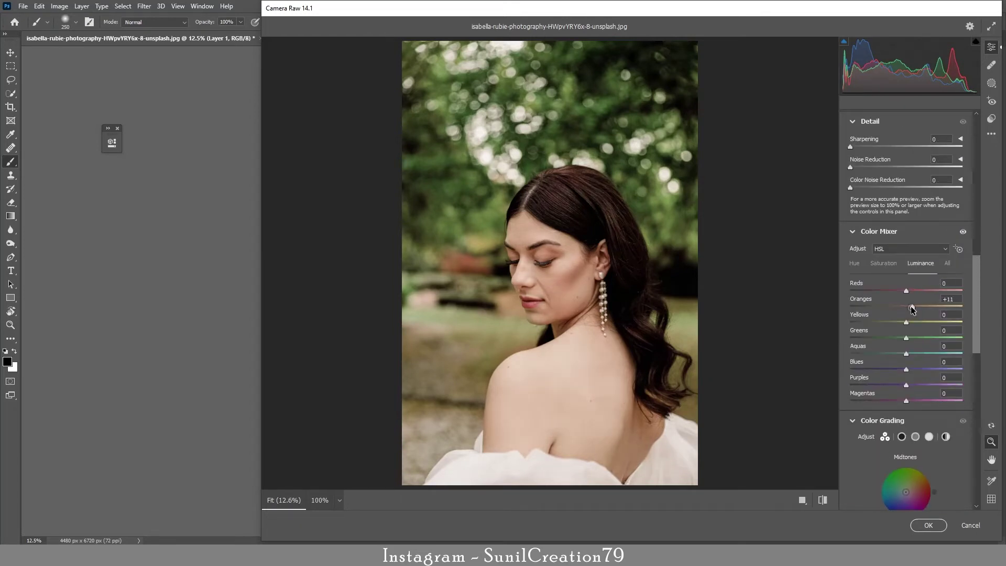
{"action": "left_click", "coordinate": [953, 304]}
{"action": "type", "text": "5"}
{"action": "key", "text": "Return"}
- Shift the Oranges hue toward red and set Oranges saturation to +15
{"action": "left_click", "coordinate": [854, 263]}
{"action": "left_click_drag", "start_coordinate": [907, 307], "coordinate": [903, 314]}
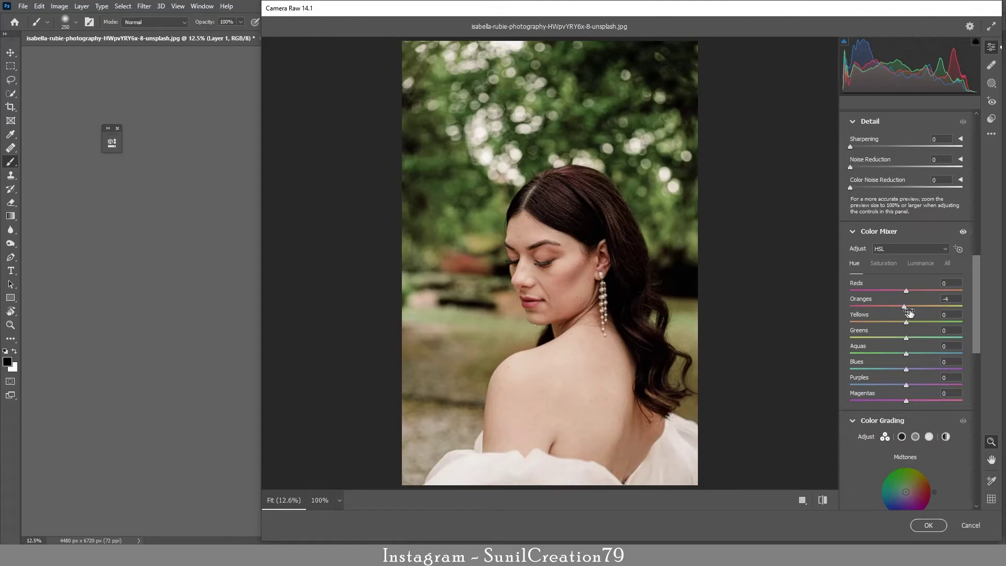
{"action": "left_click", "coordinate": [884, 263]}
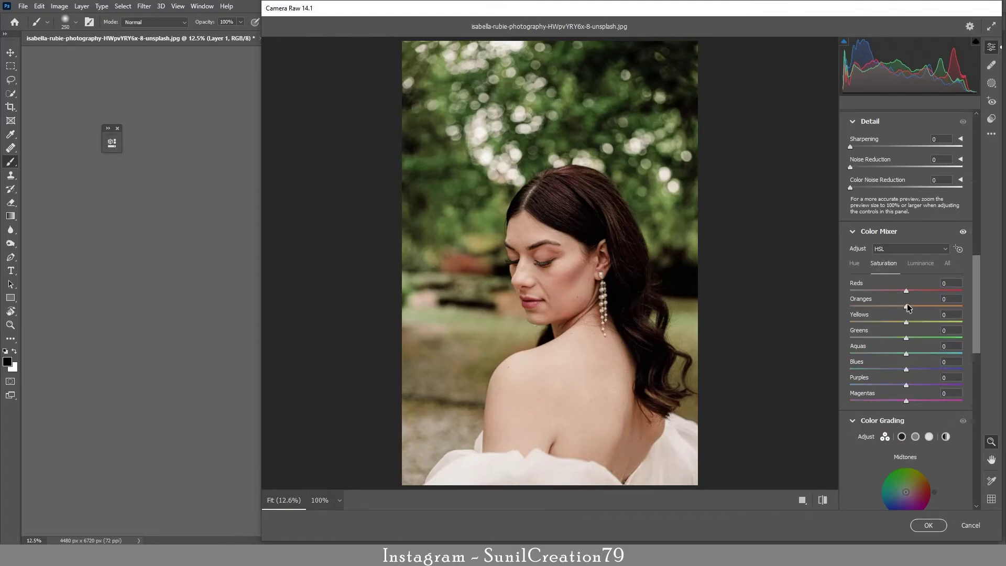
{"action": "mouse_move", "coordinate": [906, 307]}
{"action": "left_mouse_down"}
{"action": "mouse_move", "coordinate": [925, 308]}
{"action": "mouse_move", "coordinate": [894, 310]}
{"action": "left_mouse_up"}
{"action": "left_click", "coordinate": [951, 309]}
{"action": "key", "text": "Down"}
- Push hues to Yellows +39, Greens +62, Aquas +59 and Blues +55
{"action": "scroll", "coordinate": [978, 357], "scroll_direction": "down", "scroll_amount": 1}
{"action": "left_click", "coordinate": [854, 209]}
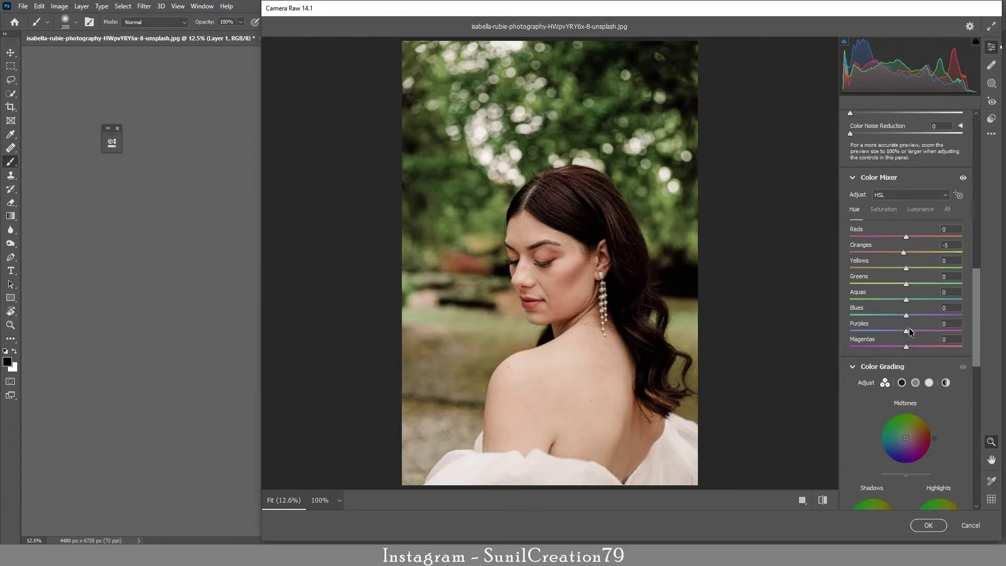
{"action": "mouse_move", "coordinate": [907, 302]}
{"action": "left_mouse_down"}
{"action": "mouse_move", "coordinate": [949, 301]}
{"action": "mouse_move", "coordinate": [940, 299]}
{"action": "mouse_move", "coordinate": [944, 287]}
{"action": "left_mouse_up"}
{"action": "mouse_move", "coordinate": [906, 315]}
{"action": "left_mouse_down"}
{"action": "mouse_move", "coordinate": [891, 317]}
{"action": "mouse_move", "coordinate": [938, 316]}
{"action": "left_mouse_up"}
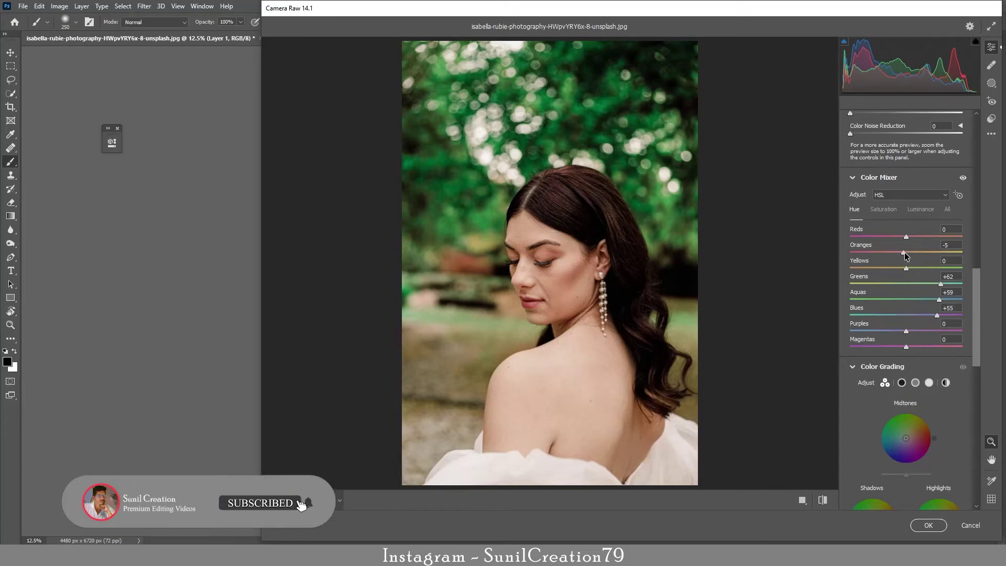
{"action": "left_click_drag", "start_coordinate": [906, 268], "coordinate": [934, 269]}
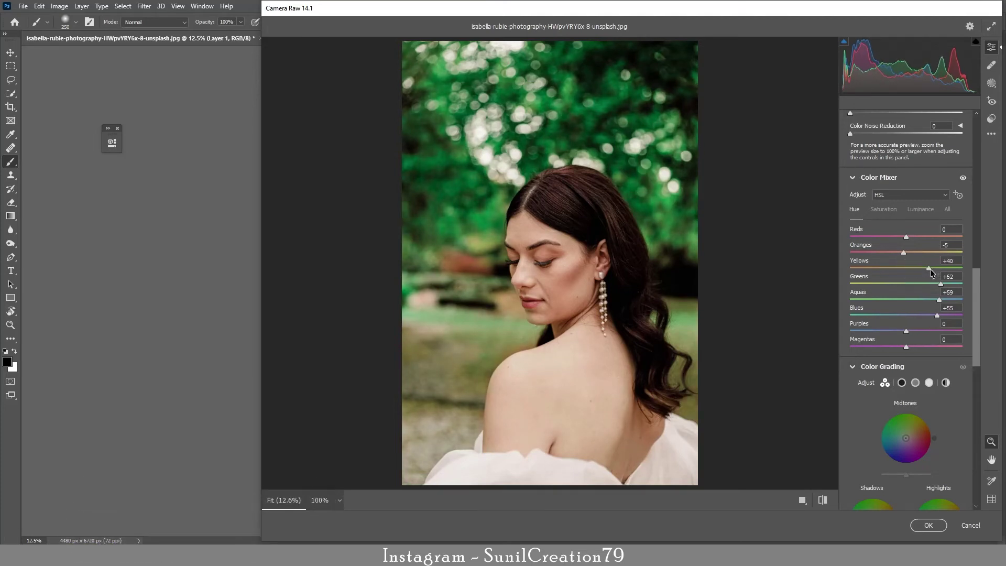
{"action": "mouse_move", "coordinate": [904, 253]}
{"action": "left_mouse_down"}
{"action": "mouse_move", "coordinate": [918, 253]}
{"action": "mouse_move", "coordinate": [907, 253]}
{"action": "left_mouse_up"}
- Nudge the Oranges hue and give the global colour grade a faint warm tint
{"action": "left_click", "coordinate": [943, 244]}
{"action": "key", "text": "Up"}
{"action": "scroll", "coordinate": [923, 346], "scroll_direction": "down", "scroll_amount": 3}
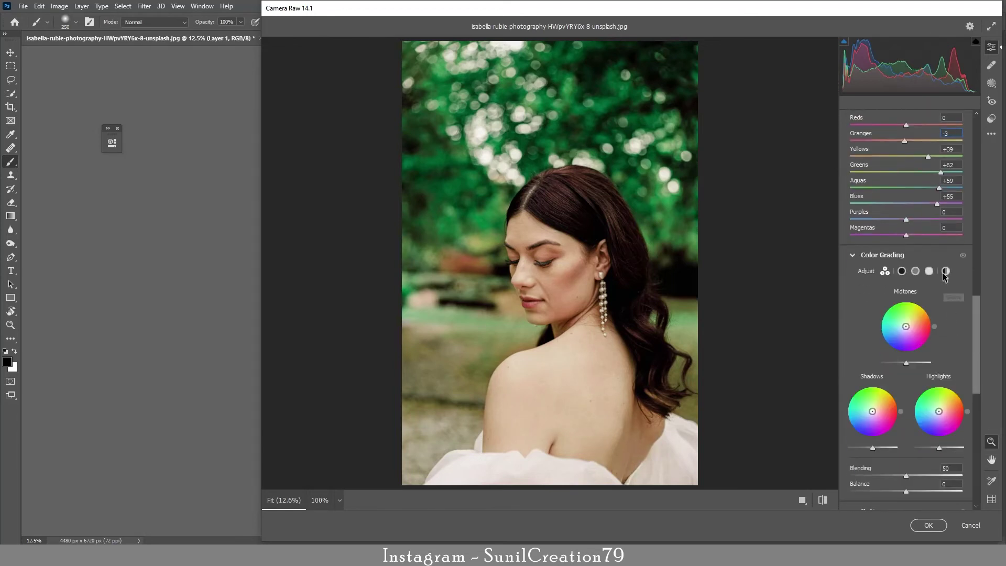
{"action": "left_click", "coordinate": [946, 271]}
{"action": "left_click_drag", "start_coordinate": [915, 347], "coordinate": [913, 352]}
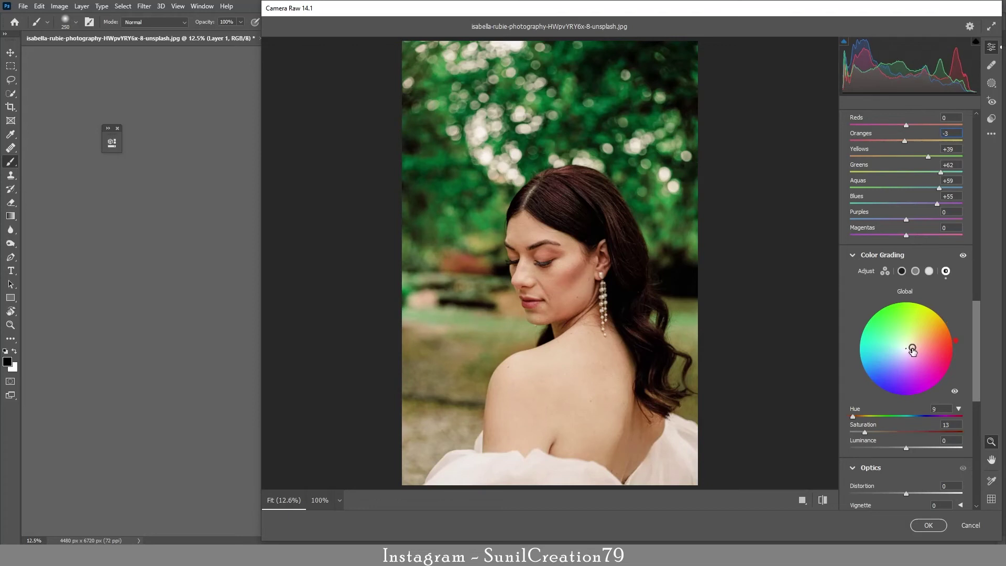
{"action": "left_click", "coordinate": [950, 424]}
{"action": "type", "text": "7"}
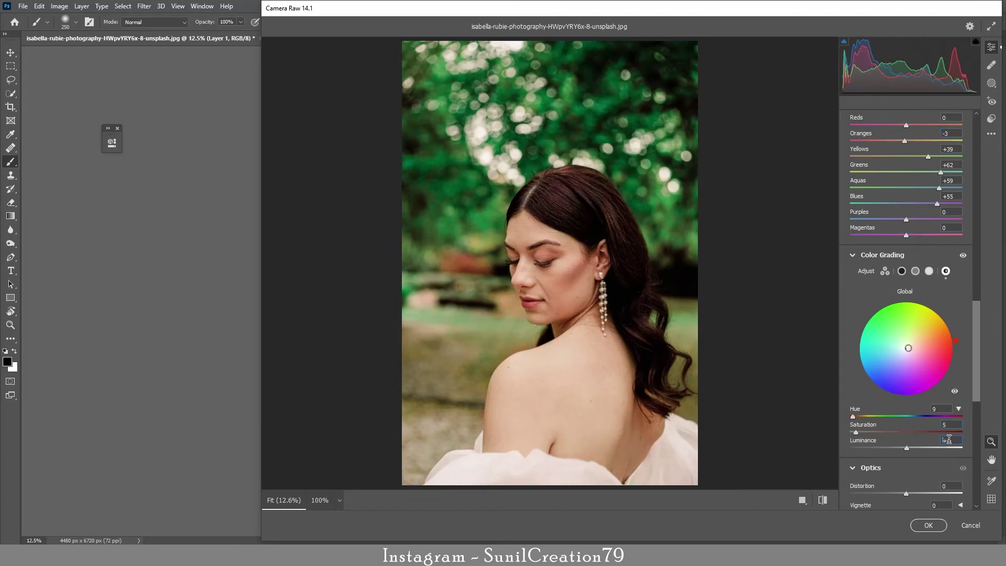
{"action": "type", "text": "5"}
- Tint the highlights (hue 69, saturation 9) and midtones faint cyan (hue 187, saturation 5)
{"action": "left_click", "coordinate": [929, 271]}
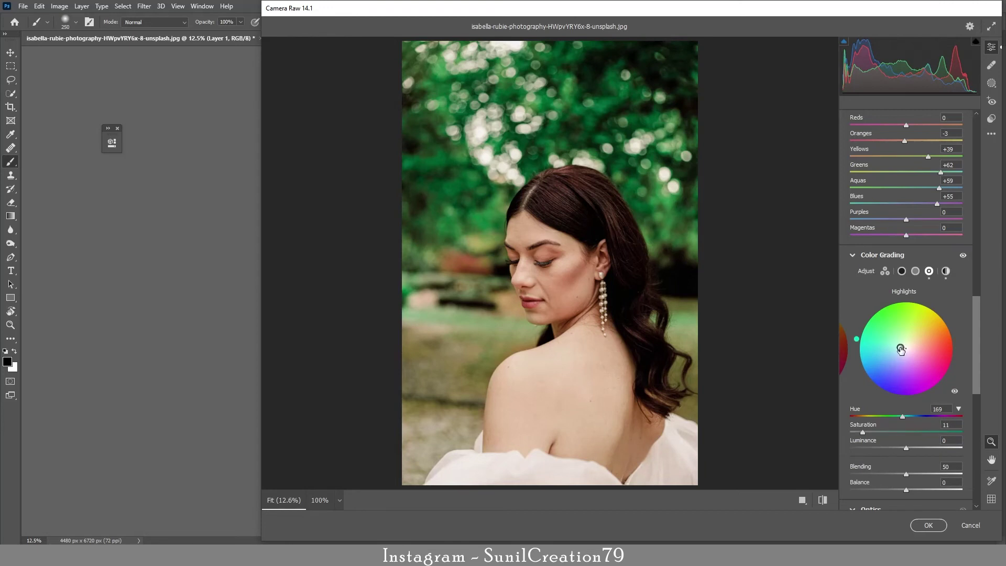
{"action": "left_click_drag", "start_coordinate": [907, 345], "coordinate": [905, 348]}
{"action": "left_click", "coordinate": [916, 271]}
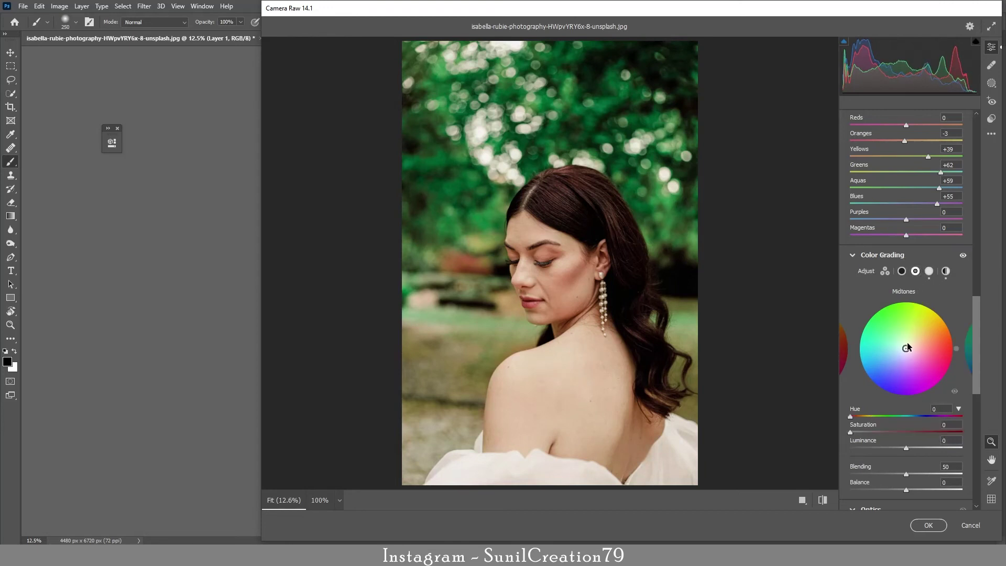
{"action": "left_click", "coordinate": [902, 348]}
{"action": "left_click", "coordinate": [948, 425]}
{"action": "type", "text": "5"}
- Give the shadows a faint blue tint: hue 229, saturation 7
{"action": "left_click", "coordinate": [902, 271]}
{"action": "left_click", "coordinate": [902, 352]}
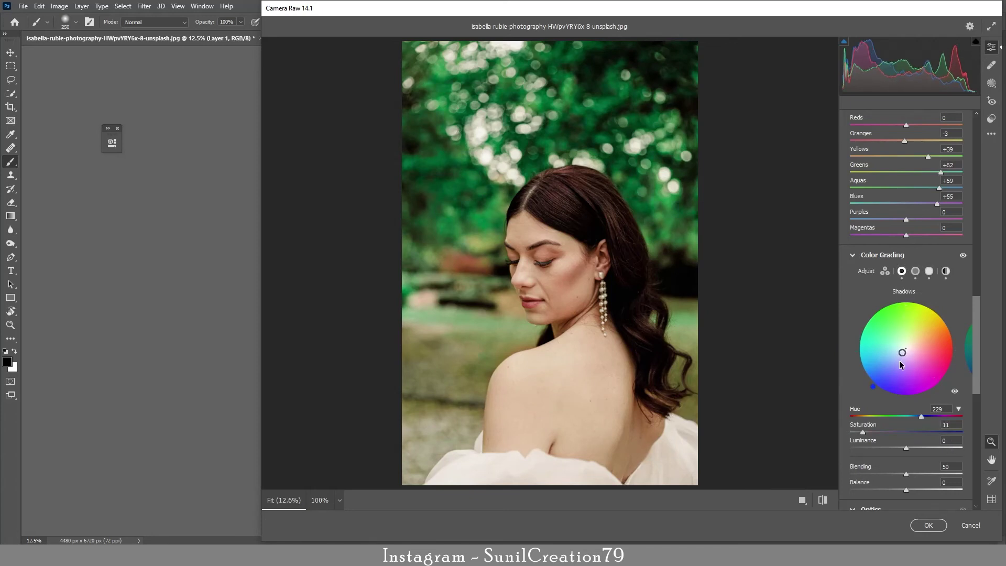
{"action": "left_click", "coordinate": [948, 424]}
{"action": "type", "text": "9"}
{"action": "key", "text": "Down"}
- Set calibration saturation: Blue Primary +38, Green Primary -7, Red Primary -8
{"action": "left_click_drag", "start_coordinate": [975, 394], "coordinate": [978, 497]}
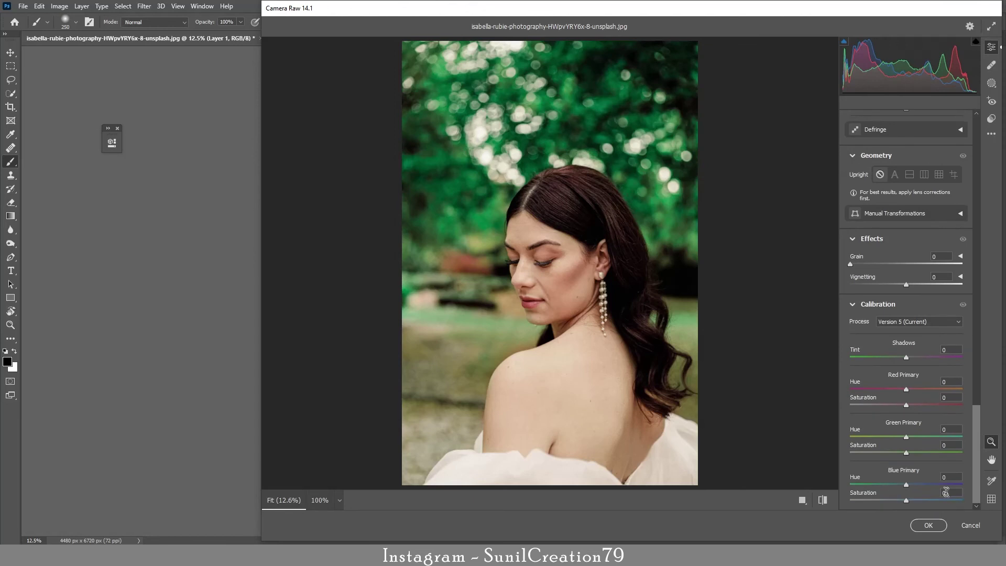
{"action": "left_click", "coordinate": [927, 500]}
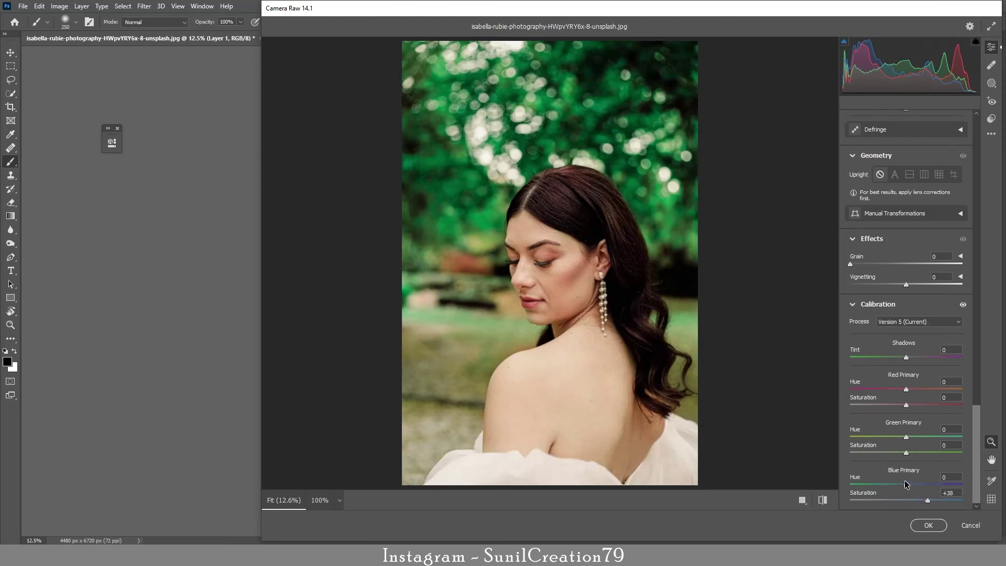
{"action": "left_click", "coordinate": [902, 453]}
{"action": "left_click", "coordinate": [902, 405]}
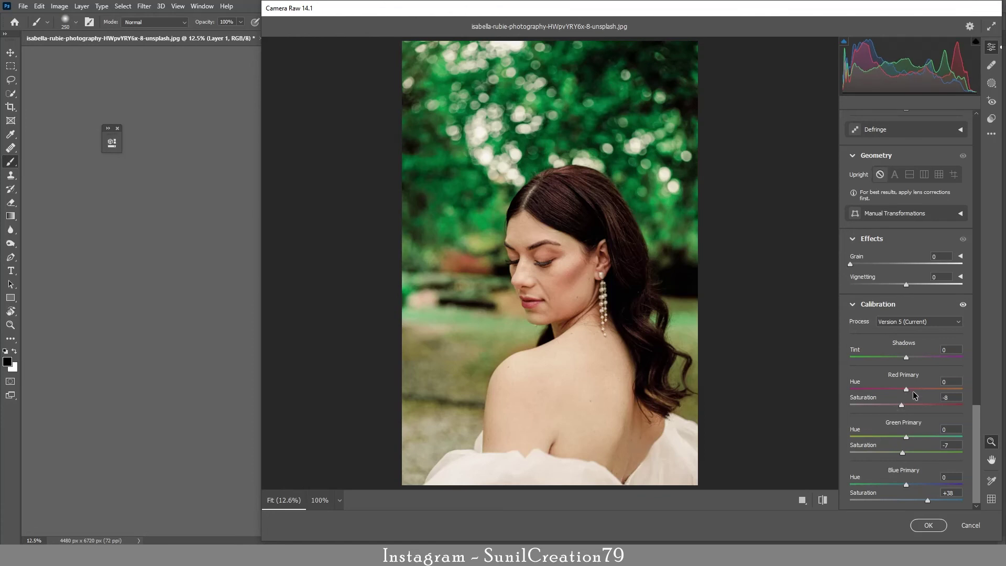
- Set Red Primary hue +5 and Green Primary hue +7, check the face, and apply Camera Raw
{"action": "left_click", "coordinate": [912, 389]}
{"action": "left_click_drag", "start_coordinate": [947, 391], "coordinate": [915, 442]}
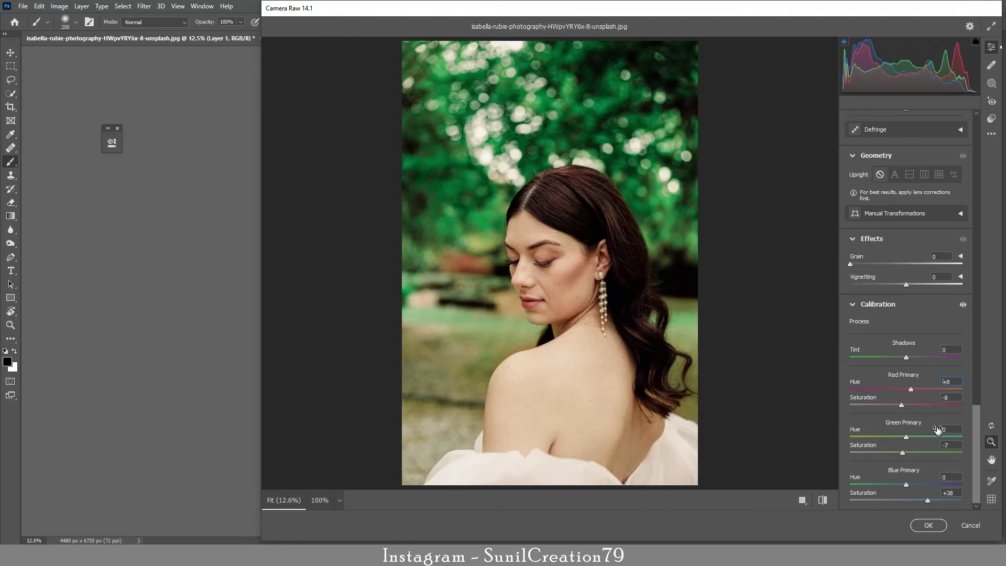
{"action": "left_click", "coordinate": [913, 437]}
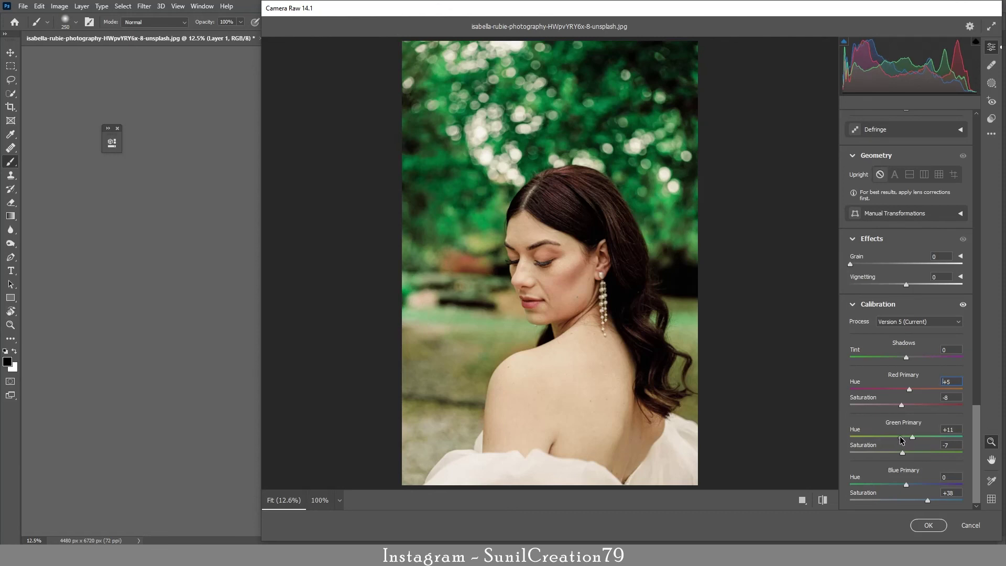
{"action": "left_click", "coordinate": [901, 437]}
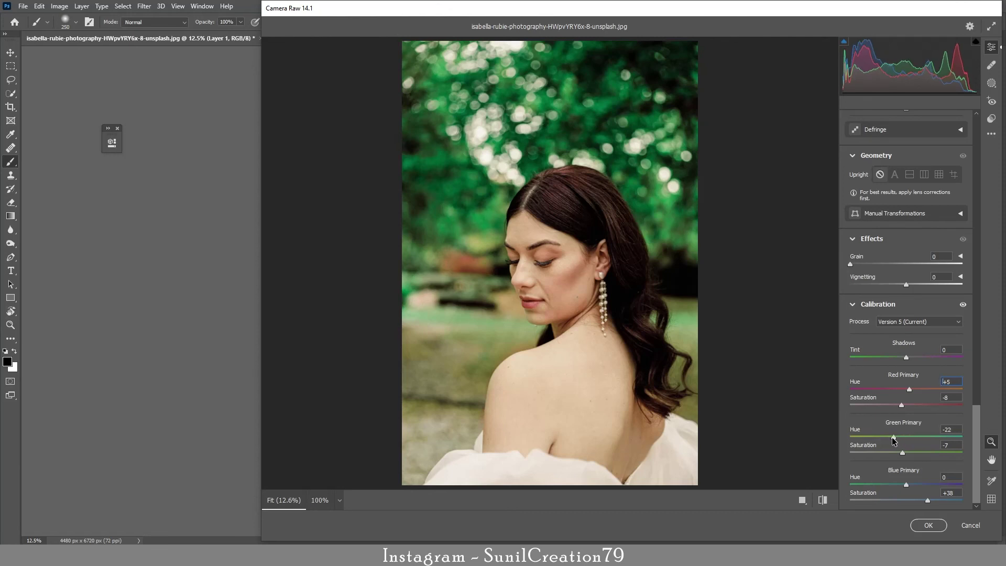
{"action": "left_click", "coordinate": [910, 438]}
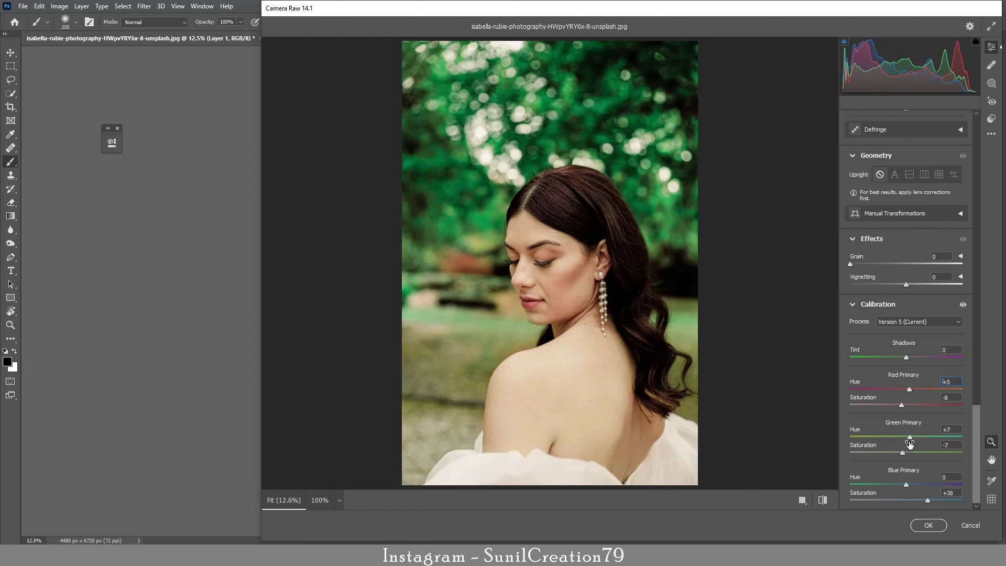
{"action": "left_click_drag", "start_coordinate": [592, 282], "coordinate": [632, 294]}
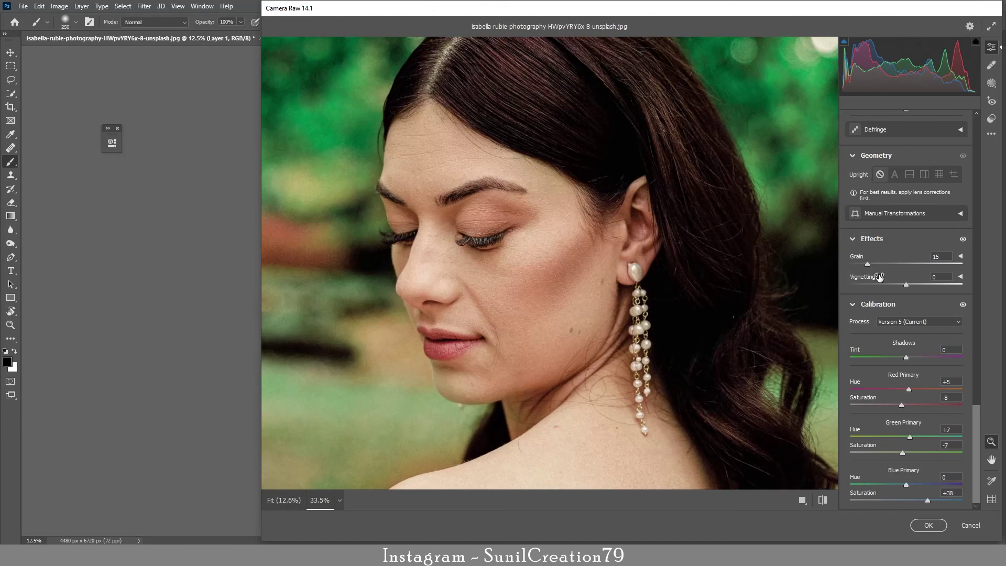
{"action": "left_click_drag", "start_coordinate": [674, 263], "coordinate": [640, 283]}
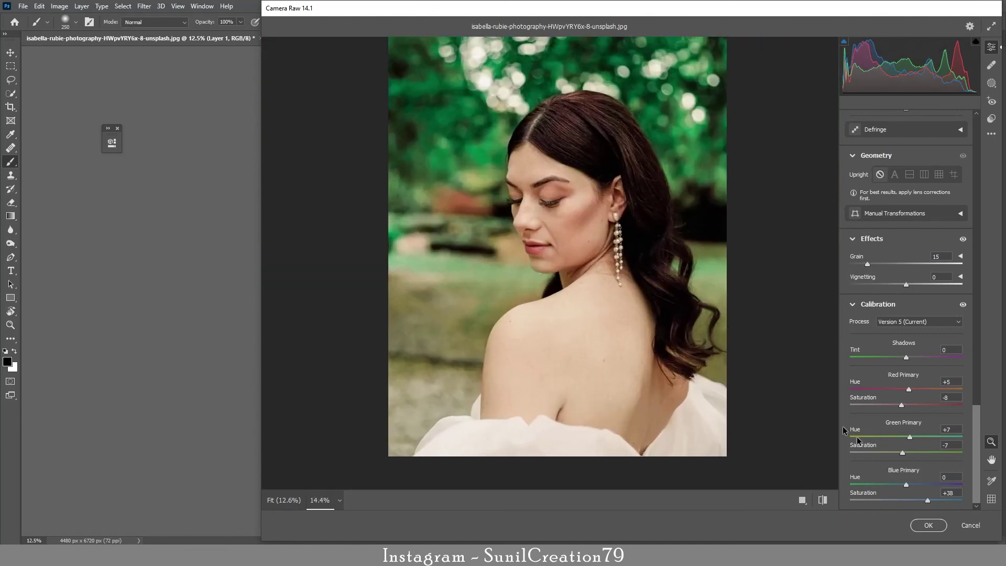
{"action": "left_click", "coordinate": [928, 525]}
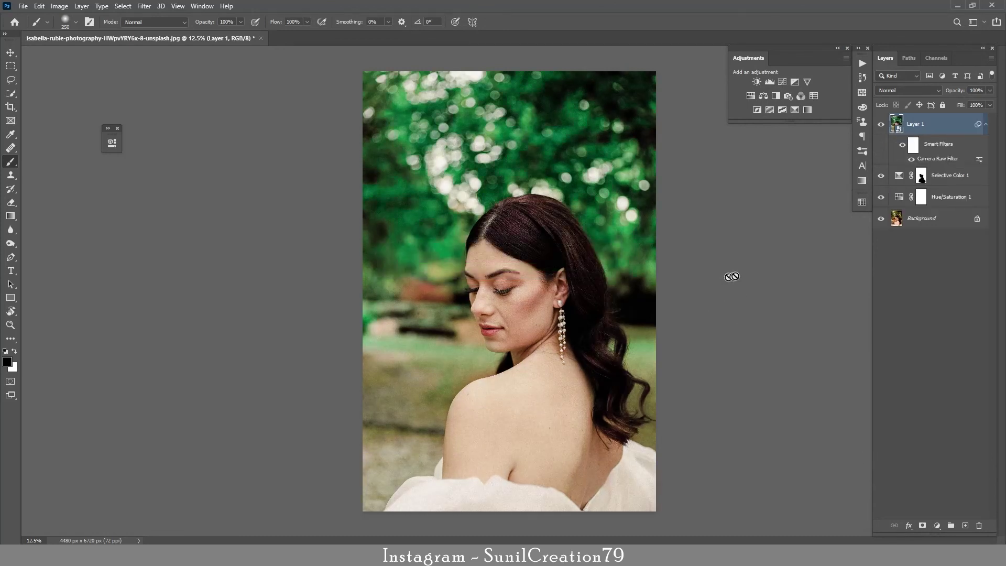
- Compare the graded portrait against the original Background layer, then restore all layers' visibility
{"action": "left_click", "coordinate": [881, 125]}
{"action": "left_click", "coordinate": [882, 219], "text": "alt"}
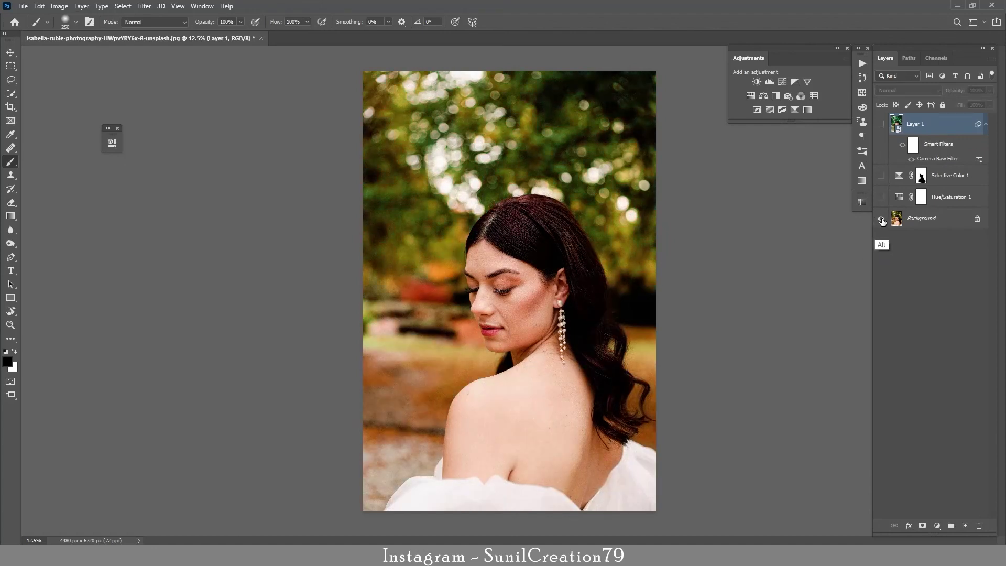
{"action": "left_click", "coordinate": [882, 223], "text": "alt"}
{"action": "left_click", "coordinate": [882, 221], "text": "alt"}
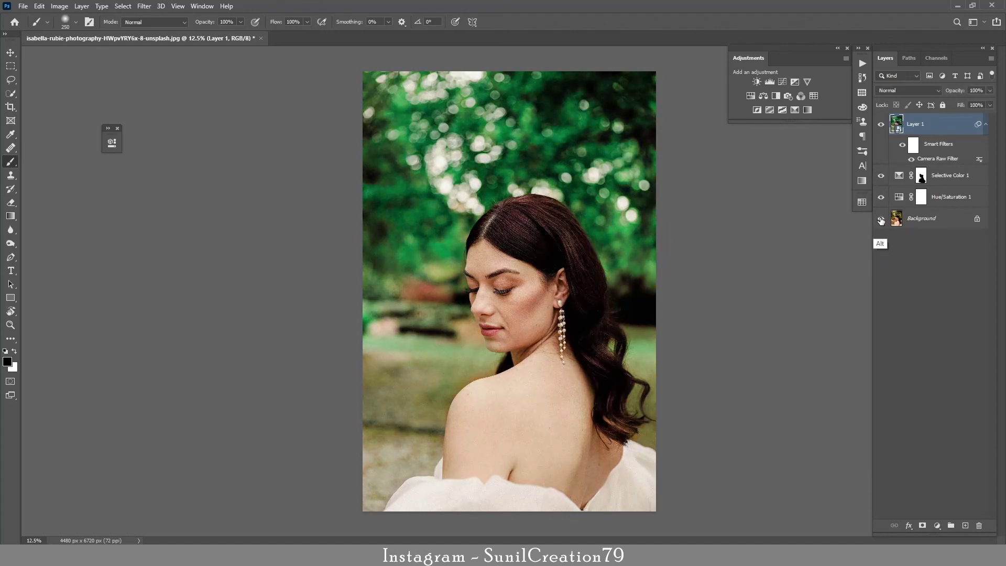
{"action": "left_click", "coordinate": [882, 221], "text": "alt"}
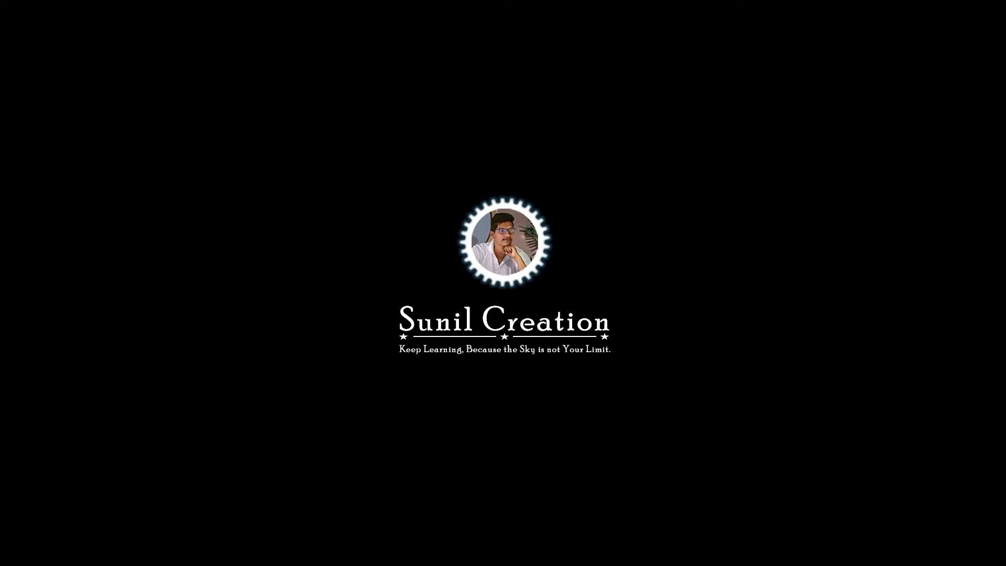